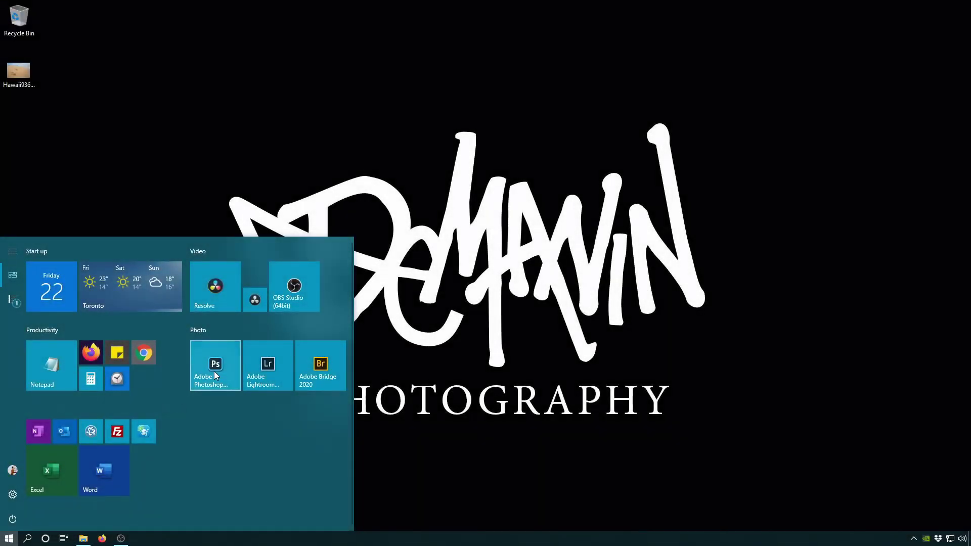
# Launch Adobe Photoshop 2020 from its Start menu tile
pyautogui.click(214, 372)
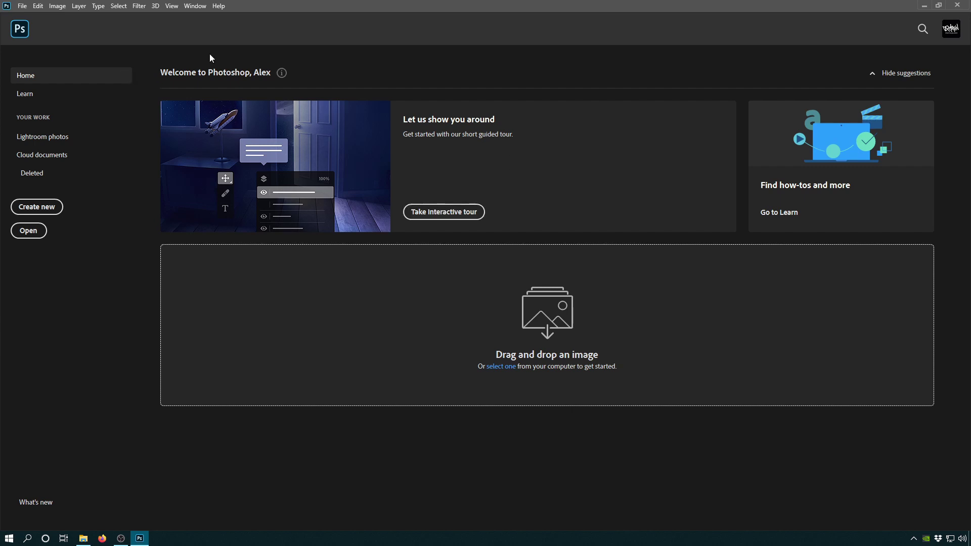
# Uncheck 'Auto show the Home Screen' in General preferences and save with OK
pyautogui.click(23, 6)
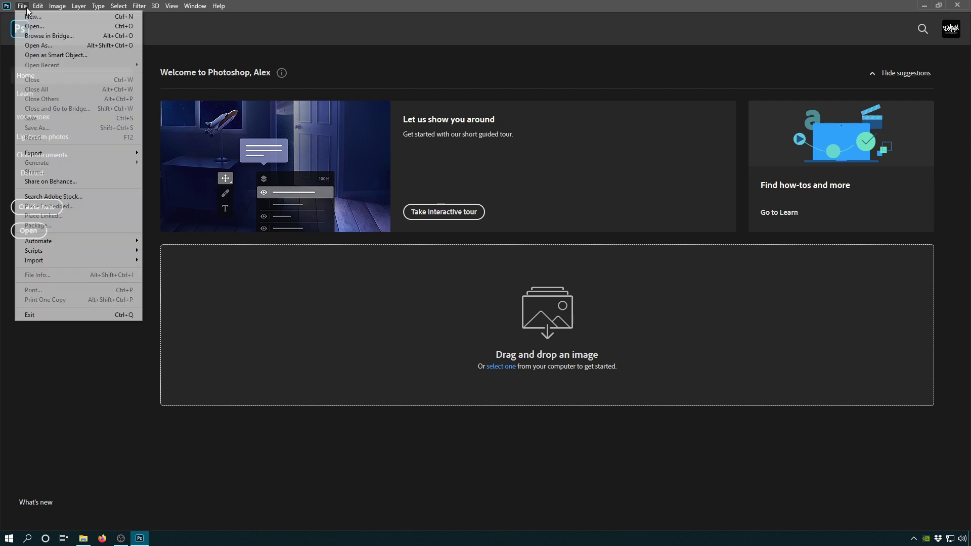
pyautogui.moveTo(38, 6)
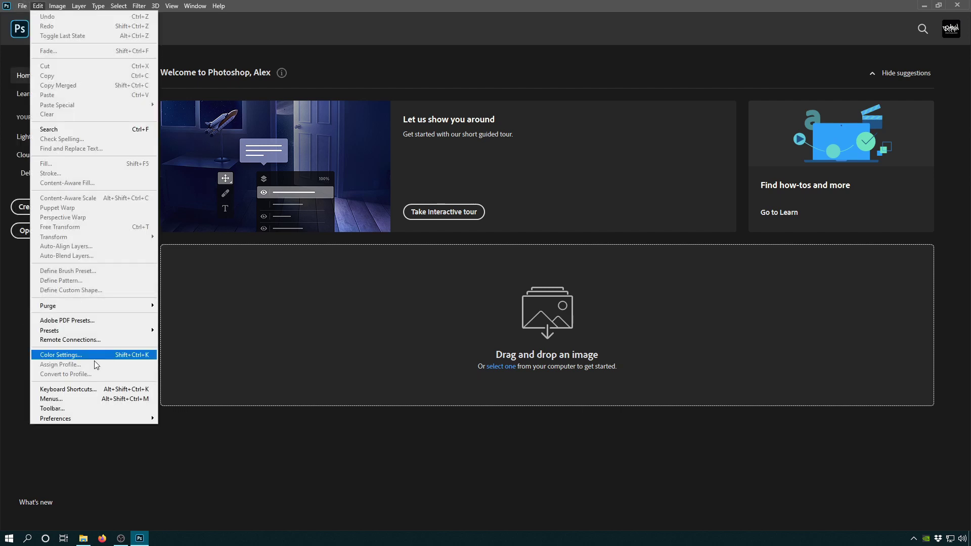
pyautogui.moveTo(77, 420)
pyautogui.click(195, 235)
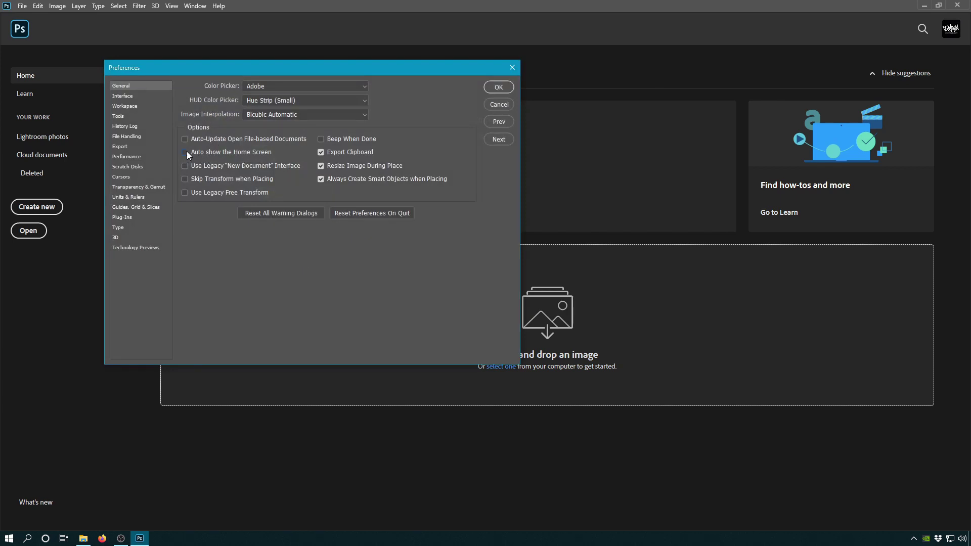
pyautogui.moveTo(447, 71)
pyautogui.mouseDown()
pyautogui.moveTo(421, 75)
pyautogui.moveTo(472, 66)
pyautogui.moveTo(444, 72)
pyautogui.mouseUp()
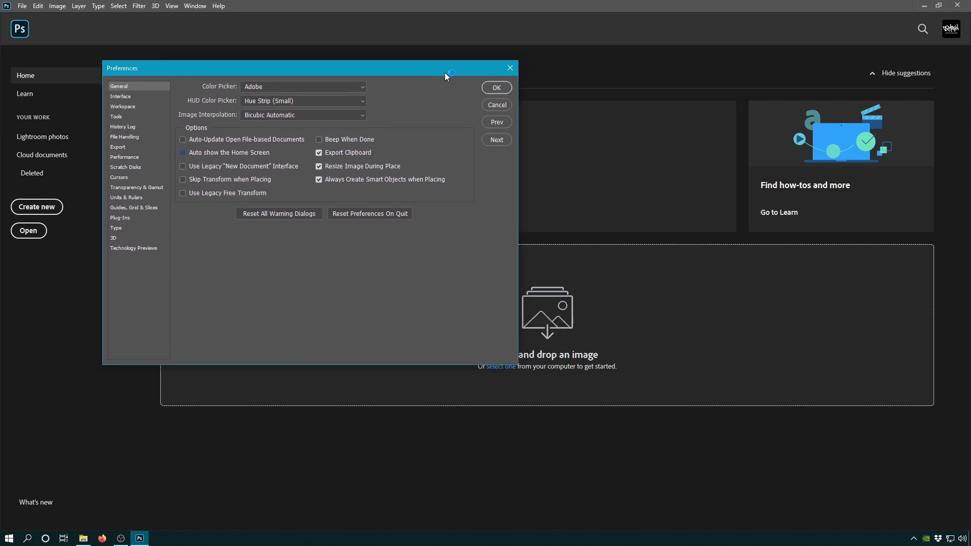
pyautogui.click(497, 88)
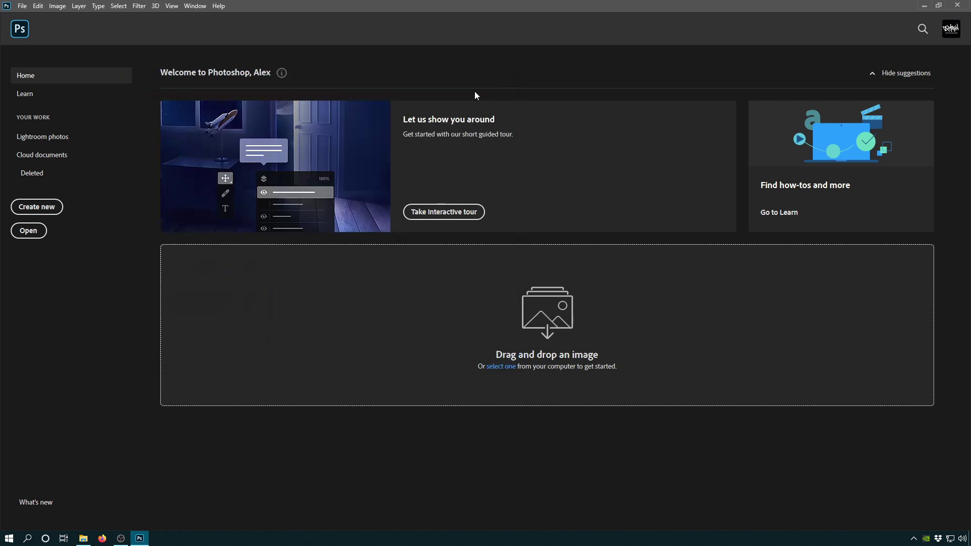
pyautogui.click(24, 8)
# Drag Hawaii9366.JPG from the desktop into Photoshop and re-maximize the window
pyautogui.click(733, 30)
pyautogui.doubleClick(670, 7)
pyautogui.moveTo(18, 71); pyautogui.dragTo(453, 161)
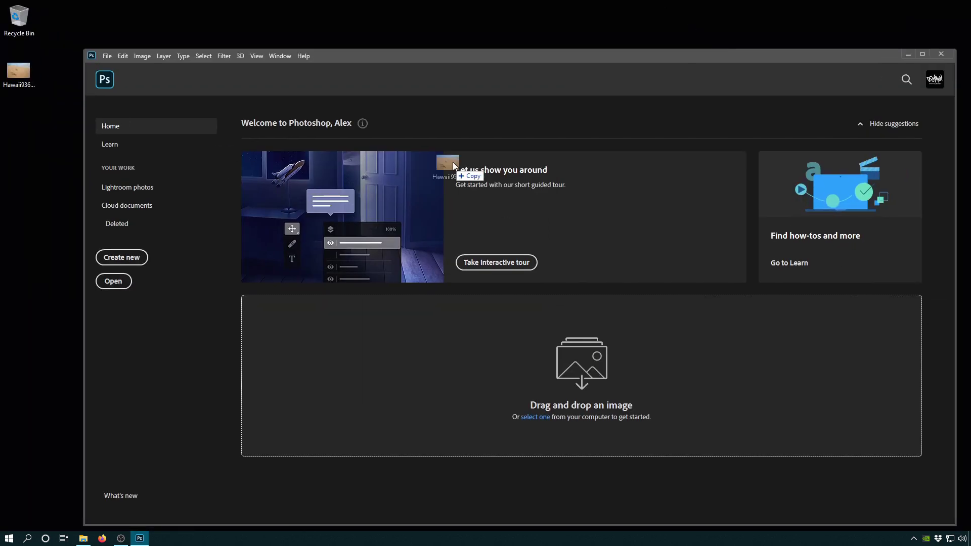
pyautogui.moveTo(480, 124); pyautogui.dragTo(479, 123)
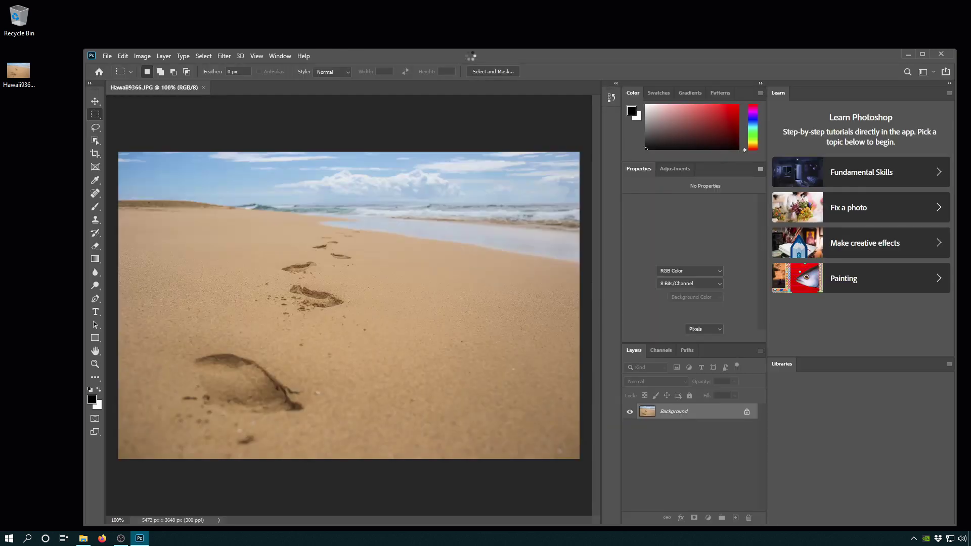
pyautogui.click(921, 53)
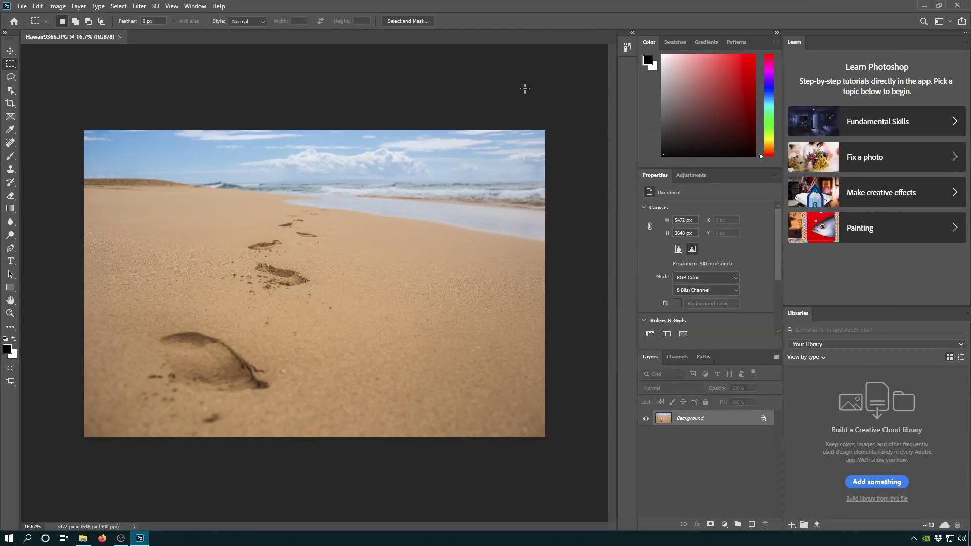
# Quit Photoshop and relaunch it from the Start menu
pyautogui.click(967, 6)
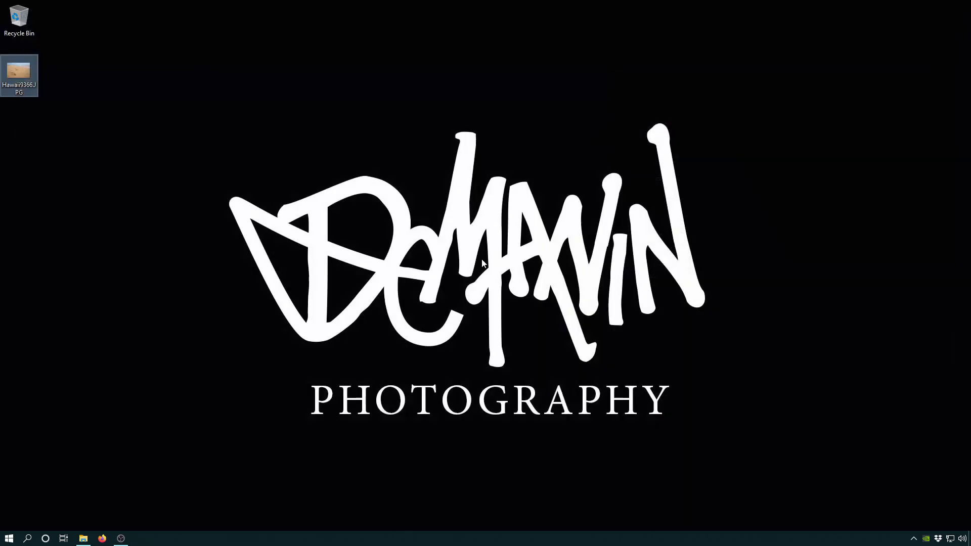
pyautogui.press('super')
pyautogui.click(213, 365)
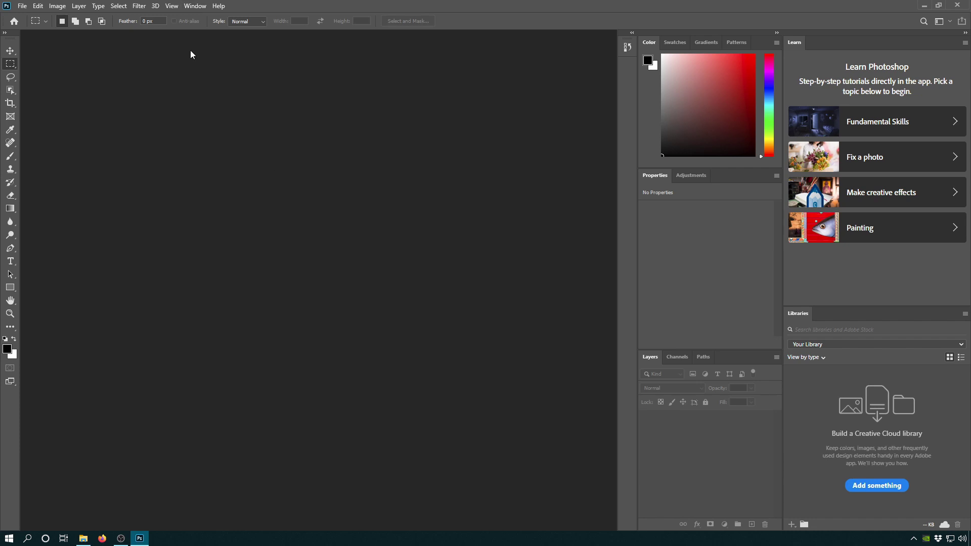
# Review the Window menu's panels, then restore and re-maximize the Photoshop window
pyautogui.click(194, 7)
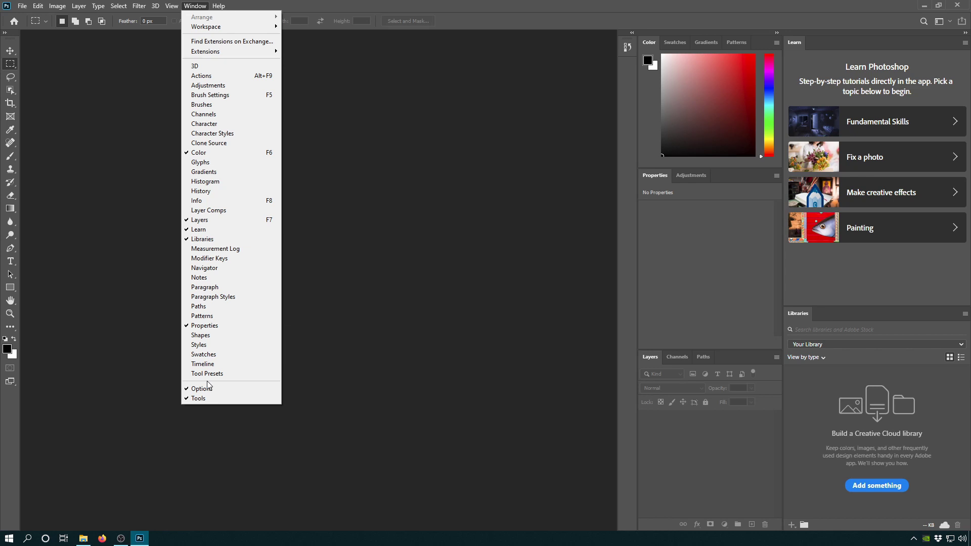
pyautogui.click(368, 334)
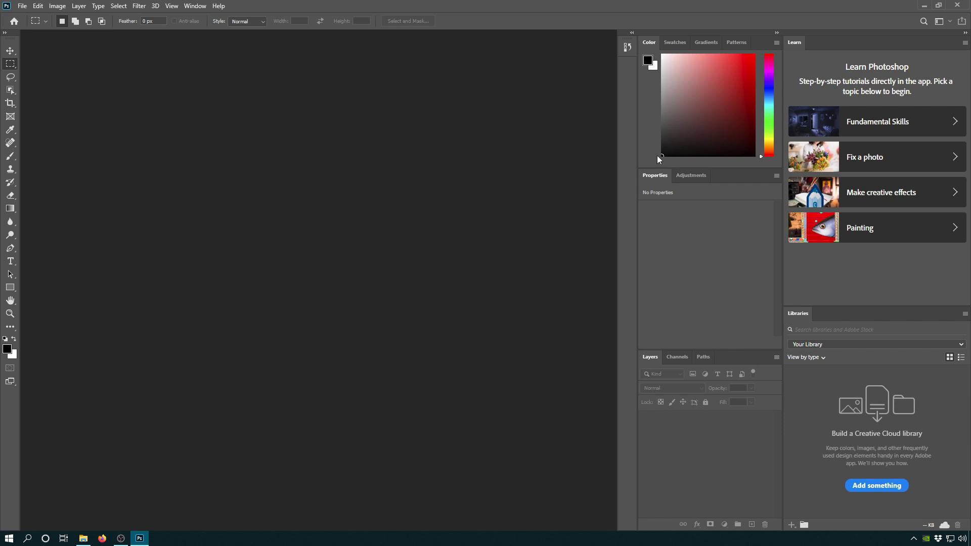
pyautogui.moveTo(890, 6); pyautogui.dragTo(454, 56)
pyautogui.doubleClick(454, 57)
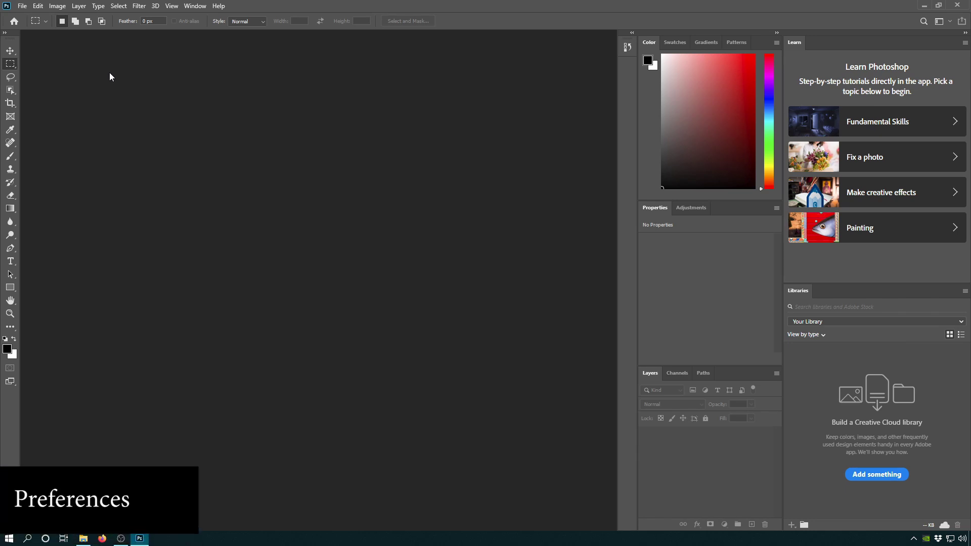
pyautogui.click(39, 8)
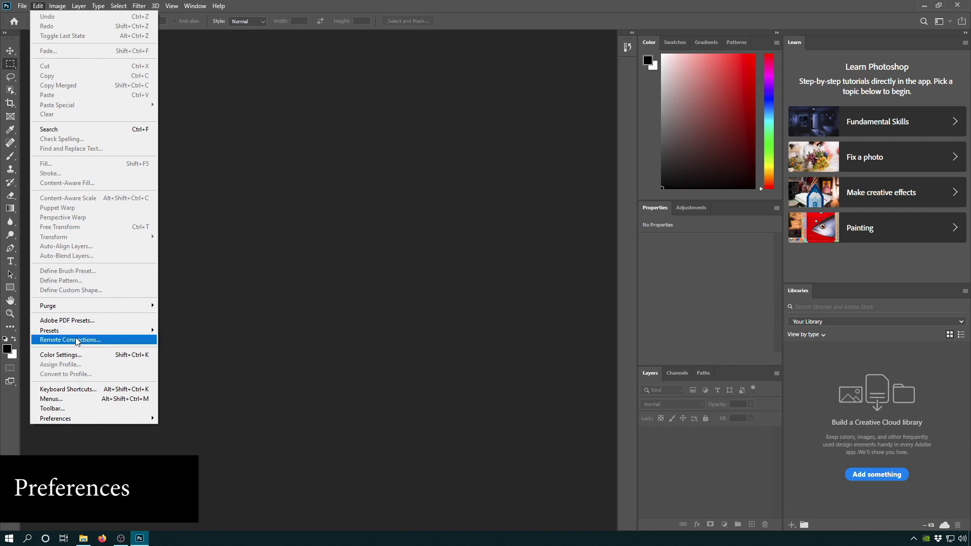
pyautogui.moveTo(97, 421)
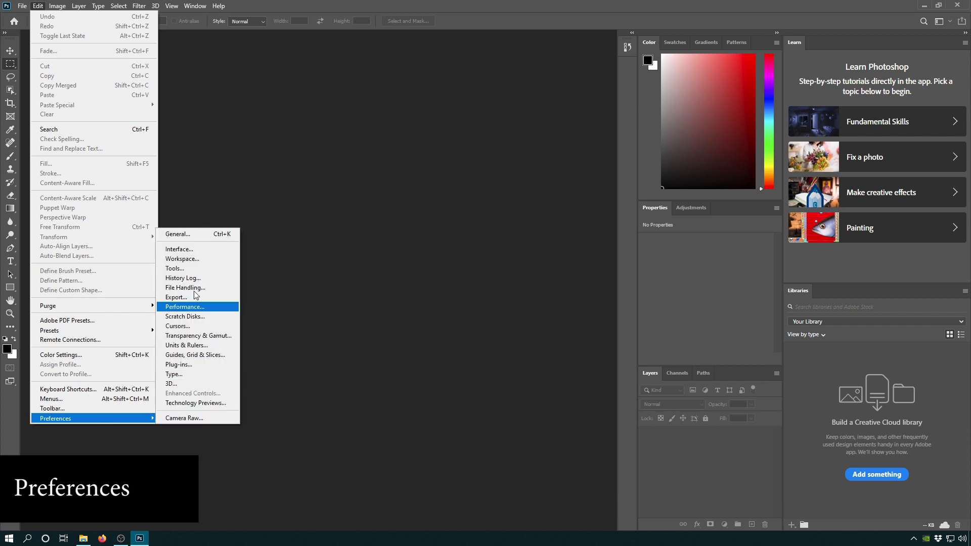
pyautogui.click(202, 234)
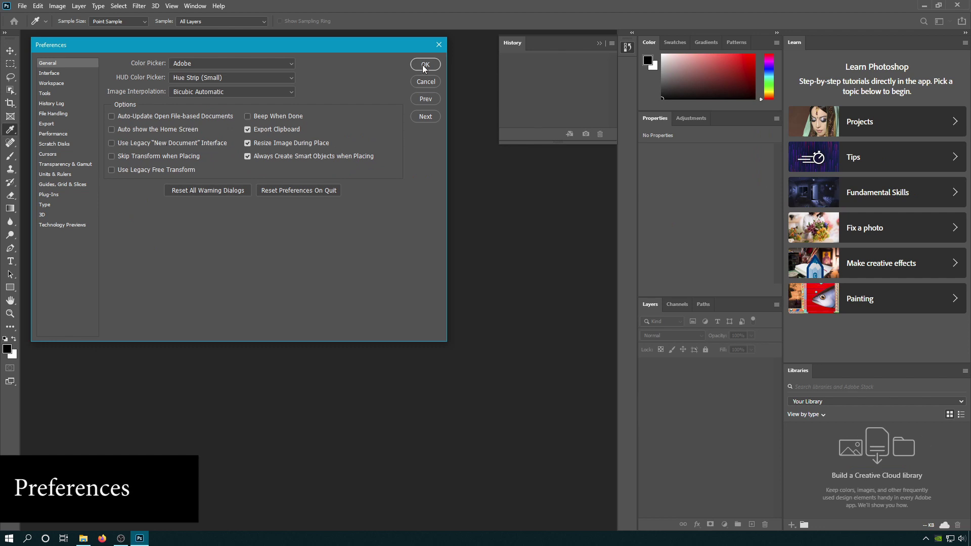
pyautogui.click(23, 6)
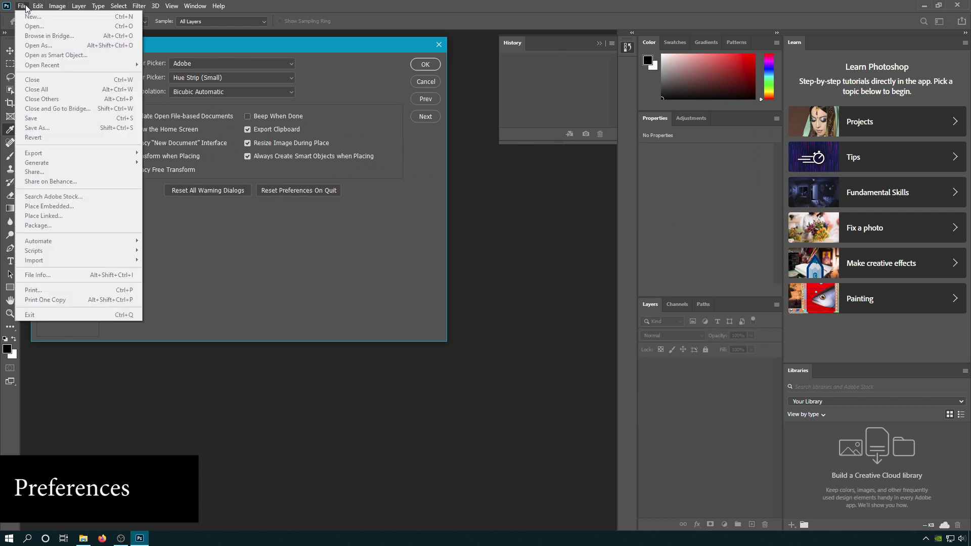
pyautogui.click(413, 80)
pyautogui.click(426, 81)
pyautogui.click(22, 6)
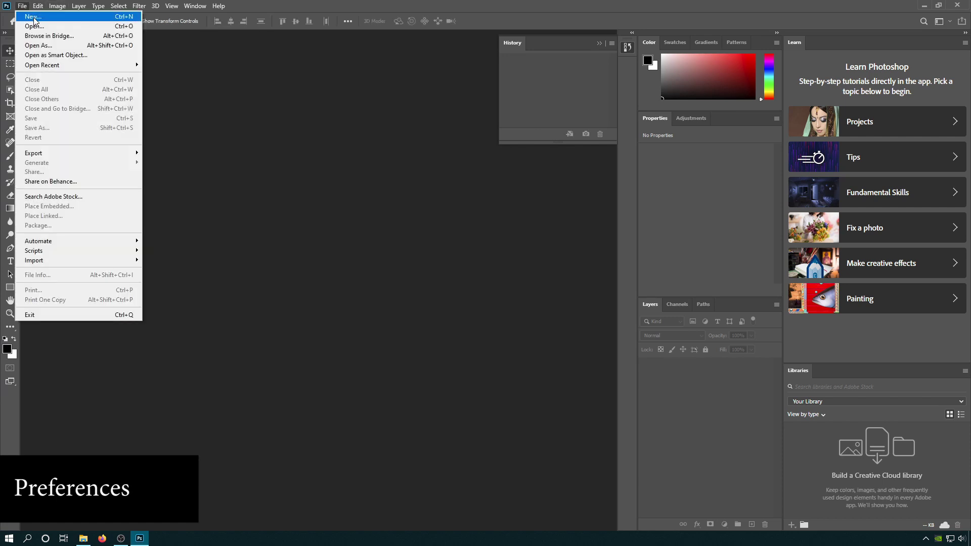
pyautogui.click(33, 17)
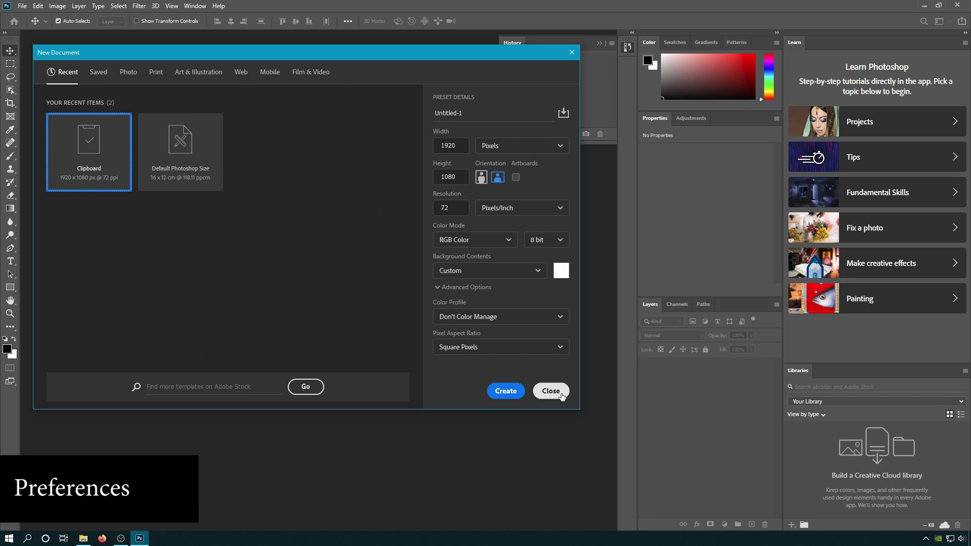
pyautogui.click(551, 391)
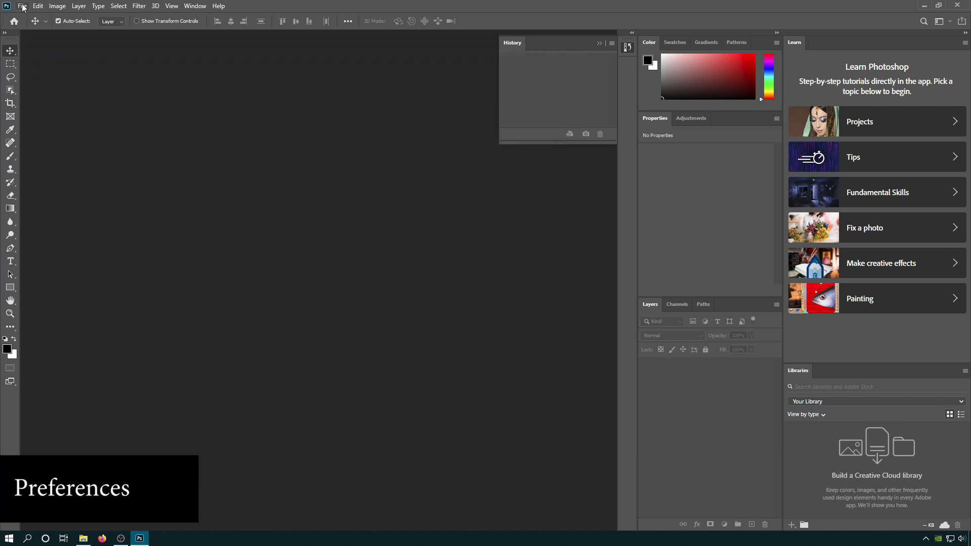
# Enable 'Use Legacy New Document Interface' in General preferences
pyautogui.click(38, 6)
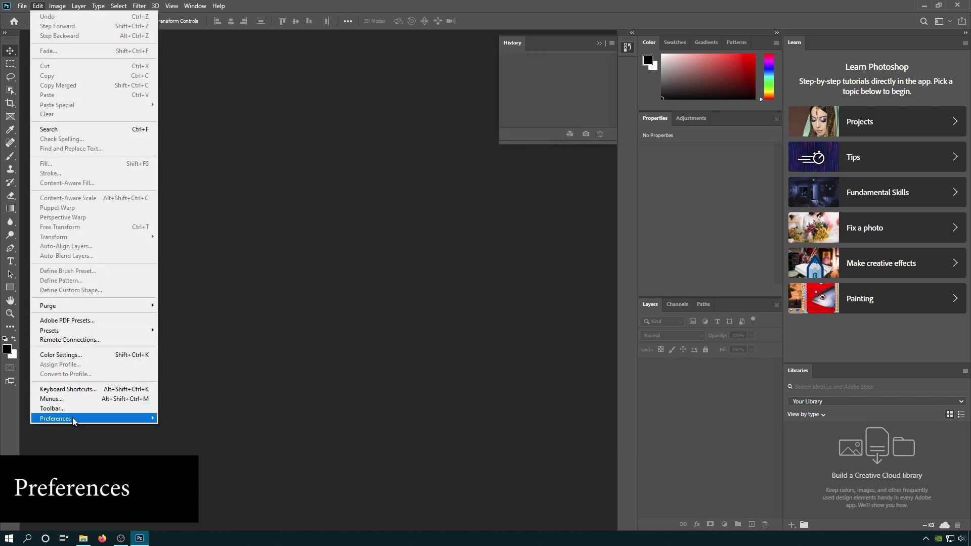
pyautogui.moveTo(74, 420)
pyautogui.click(213, 238)
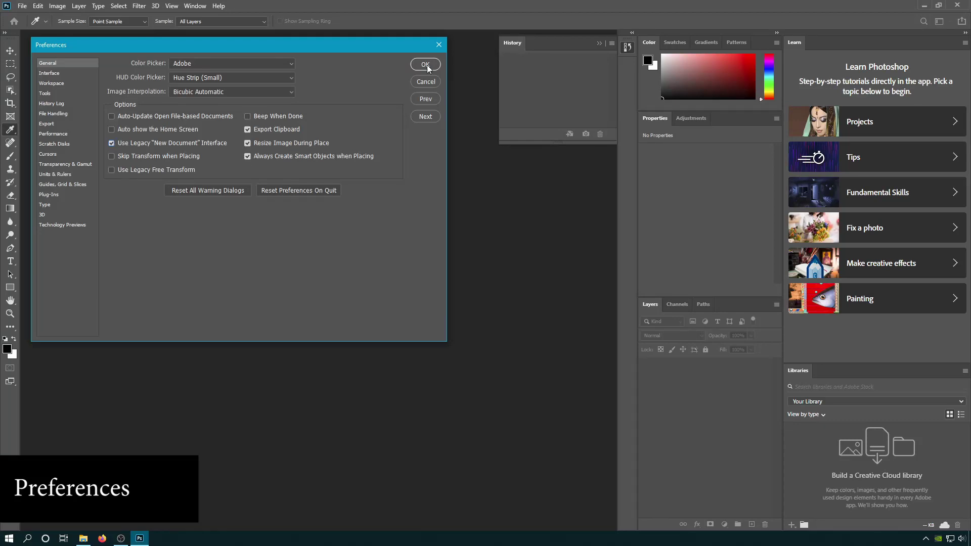
pyautogui.click(425, 64)
# Create a 1920x1080 document named 'asdf' through the legacy File > New dialog
pyautogui.click(23, 6)
pyautogui.click(29, 17)
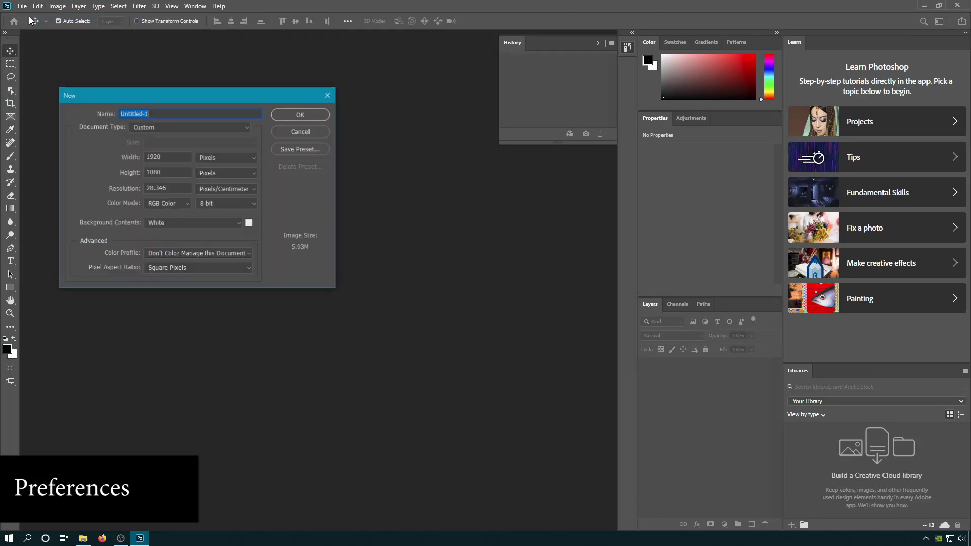
pyautogui.write('asdfasdf')
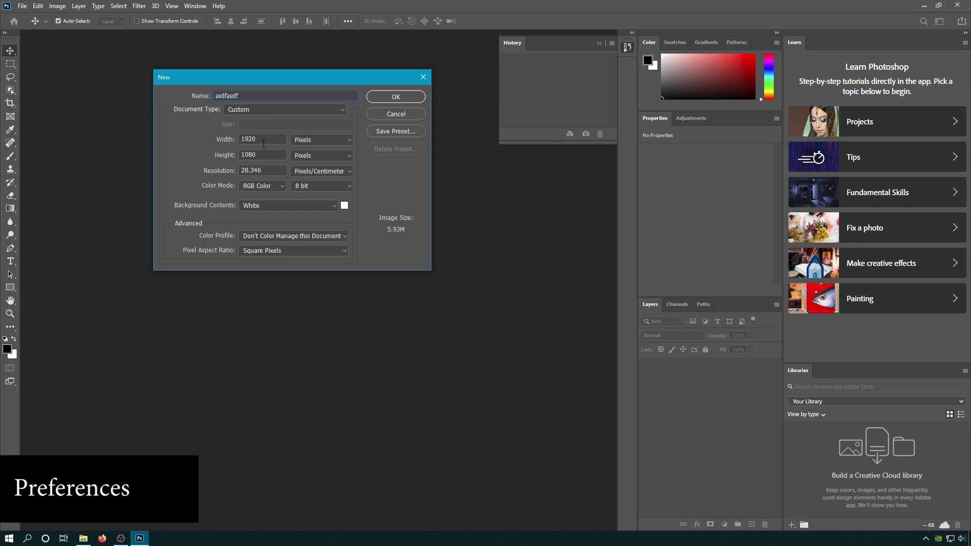
pyautogui.click(263, 155)
pyautogui.click(406, 101)
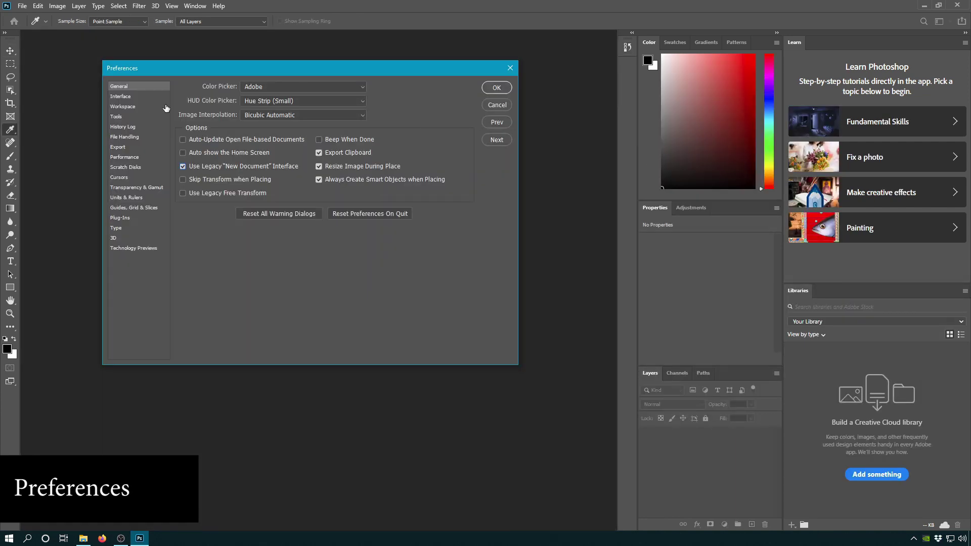
# Set History States to 100 on the Performance preferences page
pyautogui.click(135, 158)
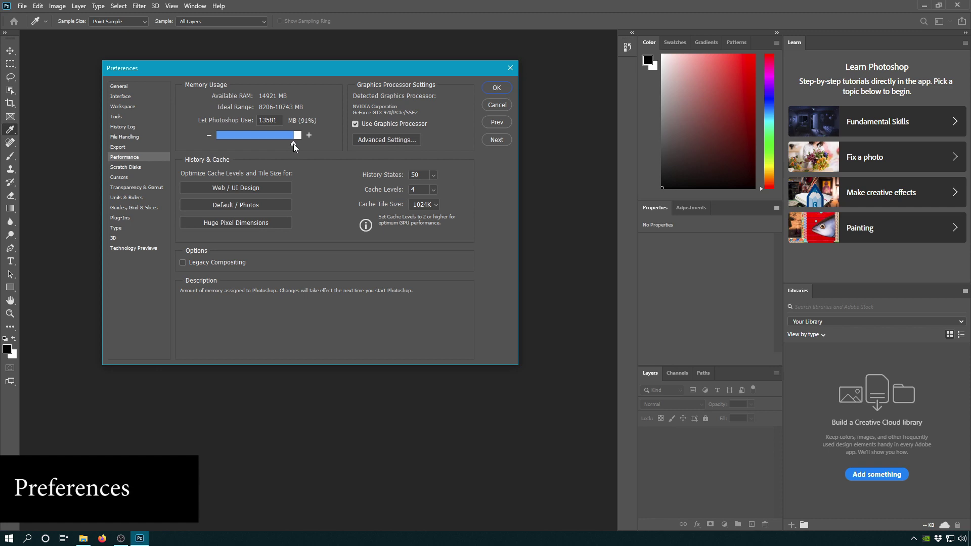
pyautogui.click(293, 144)
pyautogui.doubleClick(424, 174)
pyautogui.write('100')
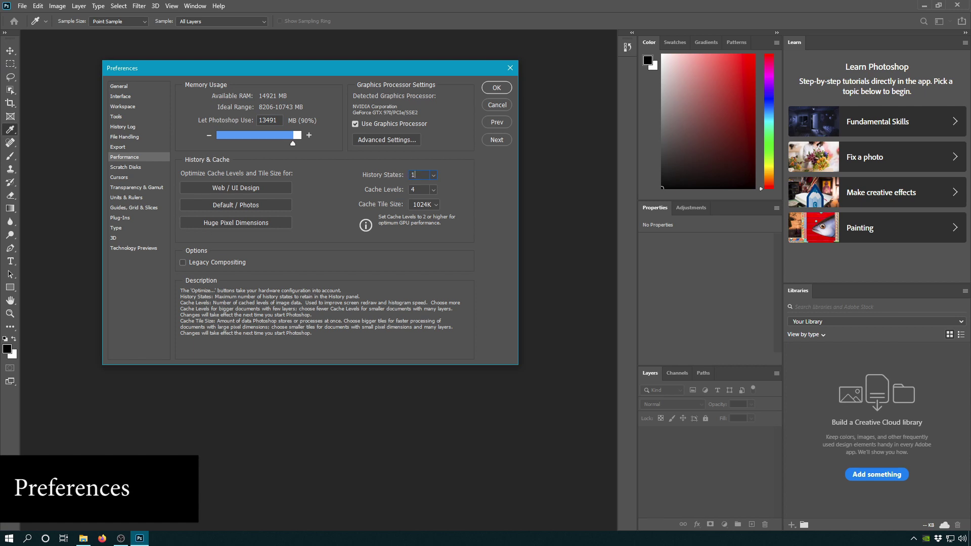
pyautogui.click(434, 175)
pyautogui.click(428, 174)
pyautogui.doubleClick(425, 174)
pyautogui.write('100')
pyautogui.hotkey('ctrl', 'a')
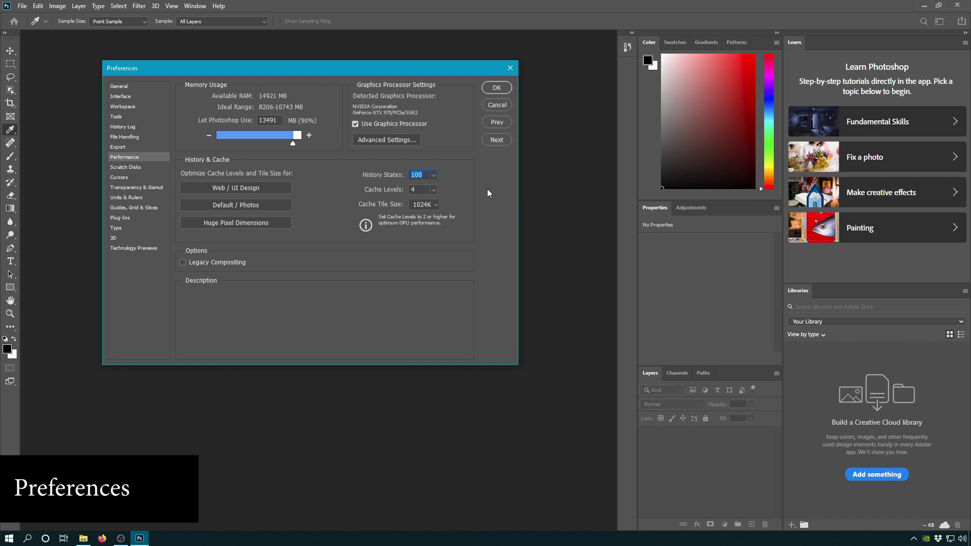
pyautogui.press('Right')
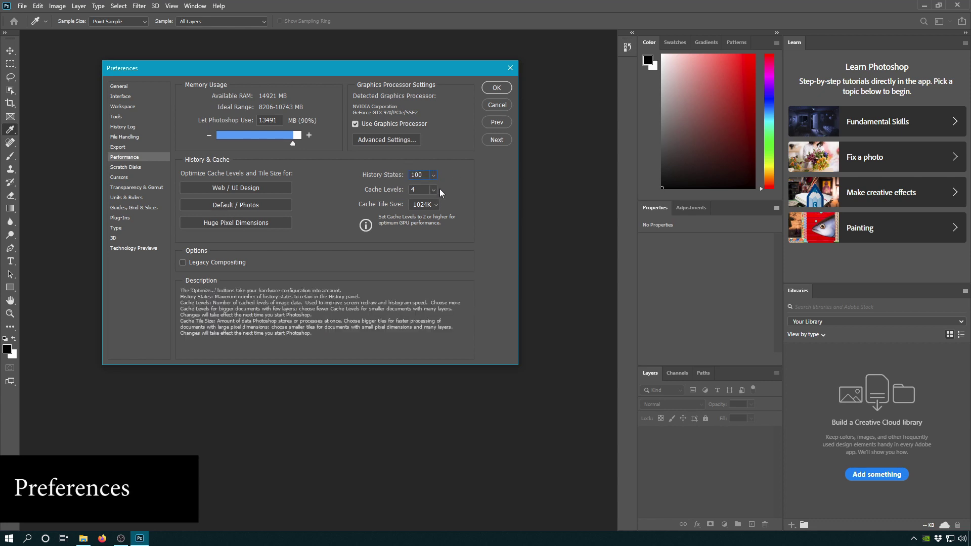
# Keep C:\ as the only active scratch disk and save the preferences
pyautogui.click(146, 169)
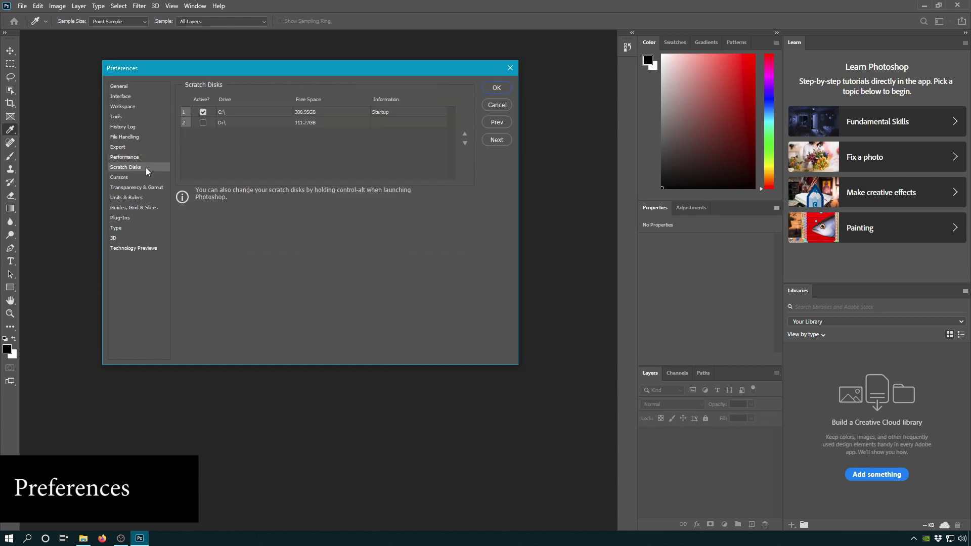
pyautogui.click(236, 111)
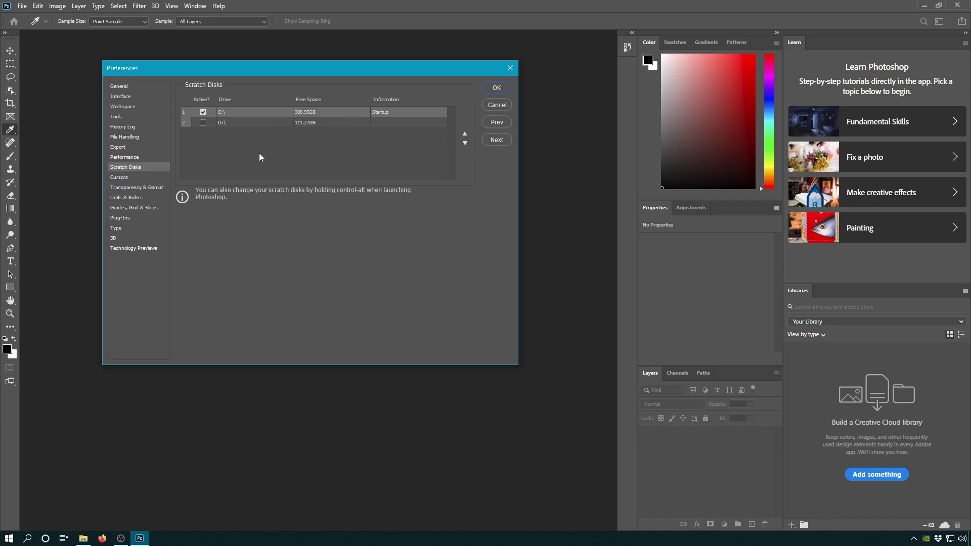
pyautogui.click(496, 88)
# Open the Keyboard Shortcuts editor and reposition its window
pyautogui.click(37, 7)
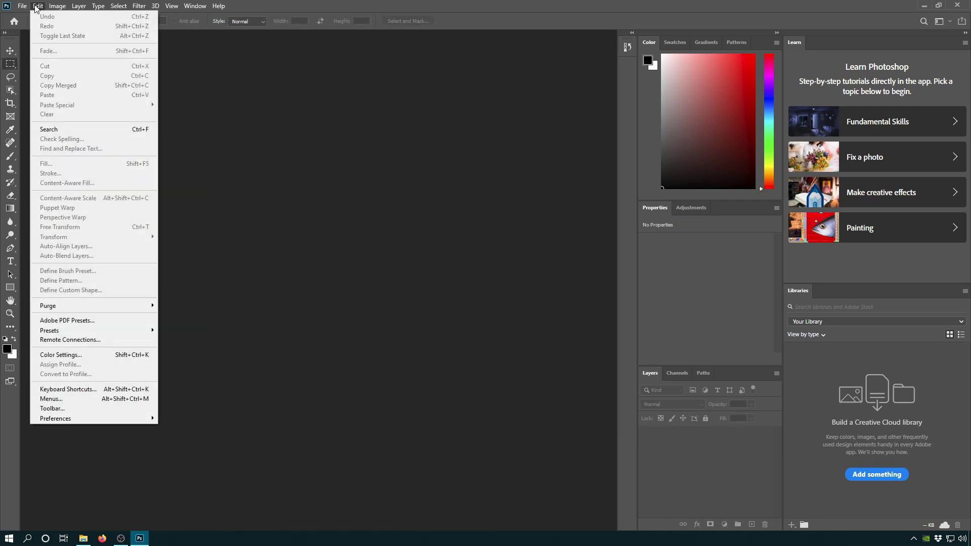
pyautogui.click(100, 394)
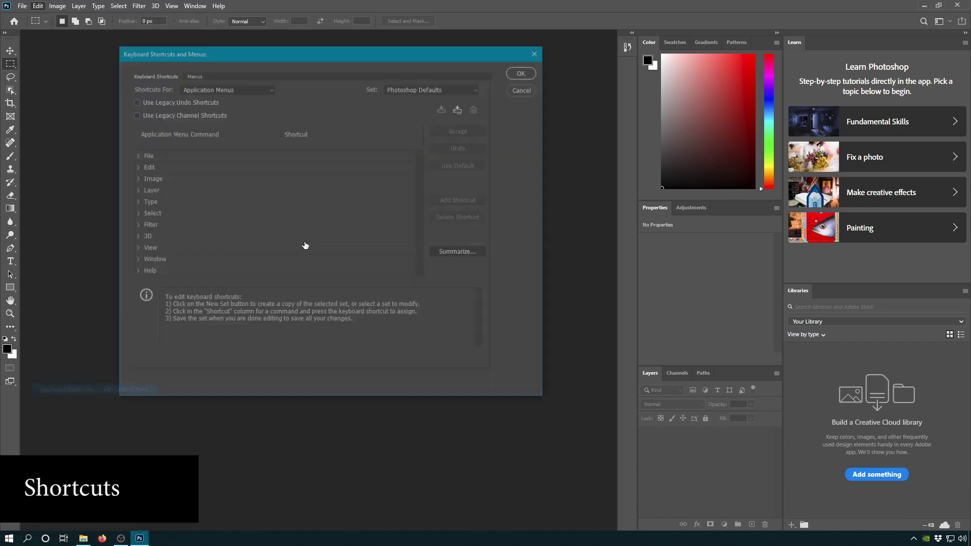
pyautogui.moveTo(332, 68); pyautogui.dragTo(249, 50)
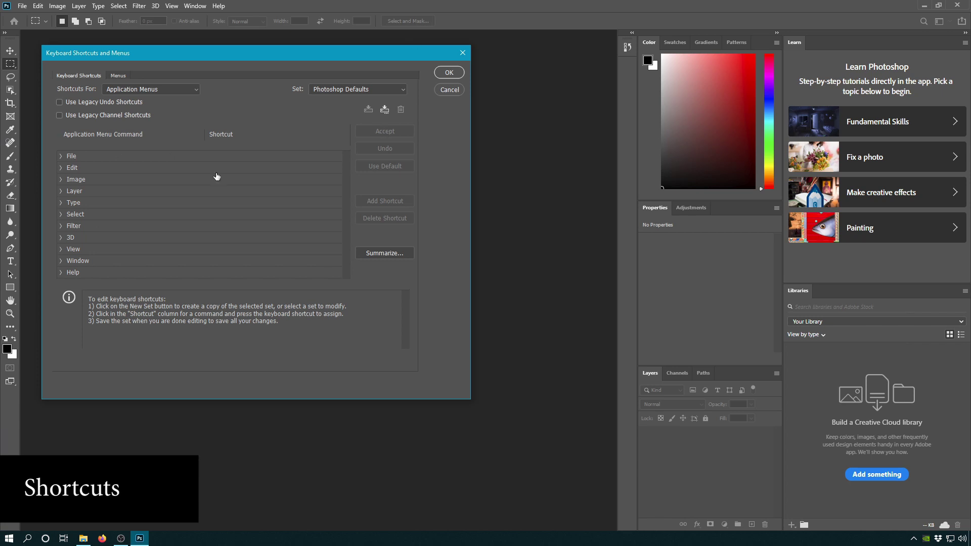
pyautogui.moveTo(257, 54)
pyautogui.mouseDown()
pyautogui.moveTo(267, 59)
pyautogui.moveTo(248, 52)
pyautogui.mouseUp()
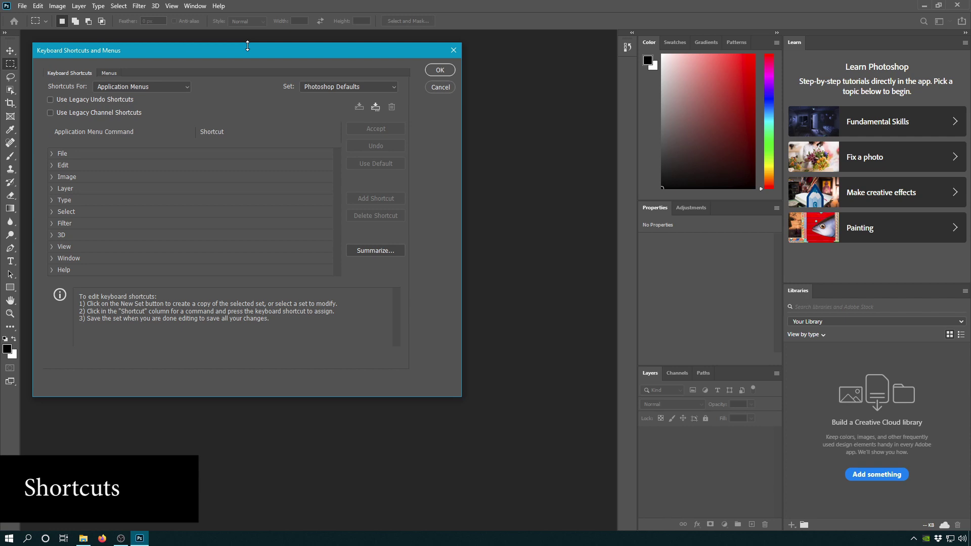
pyautogui.moveTo(237, 58); pyautogui.dragTo(238, 53)
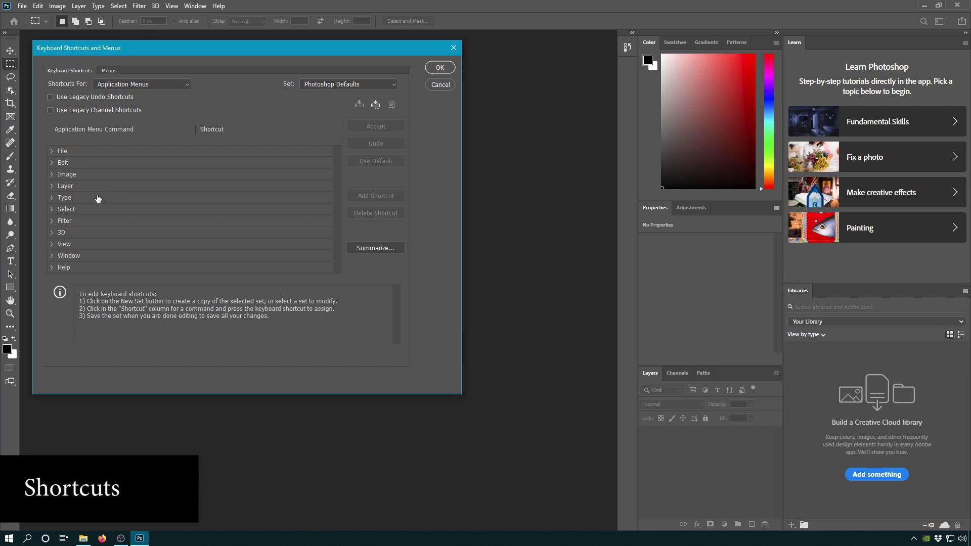
# Assign F12 to Image > Selective Color, taking it from File > Revert
pyautogui.click(52, 175)
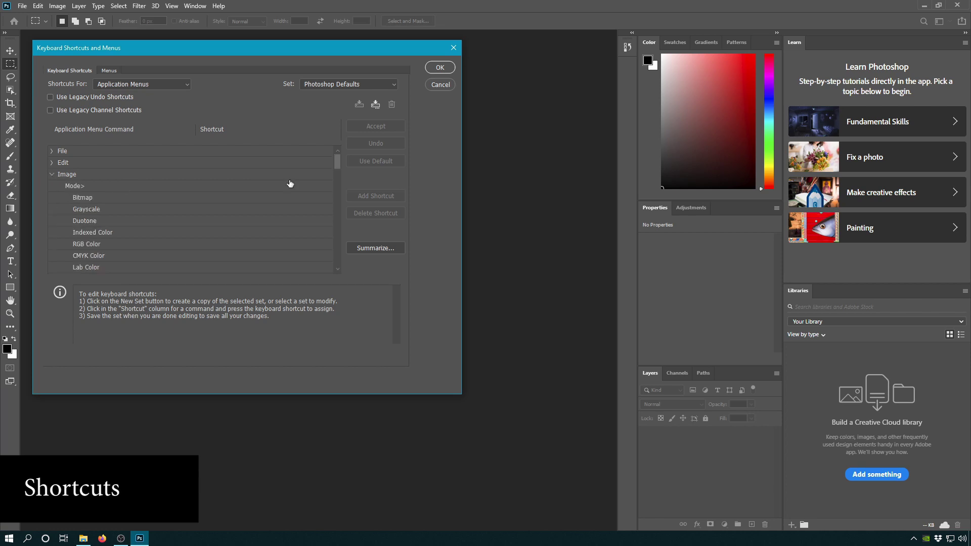
pyautogui.moveTo(340, 159); pyautogui.dragTo(338, 200)
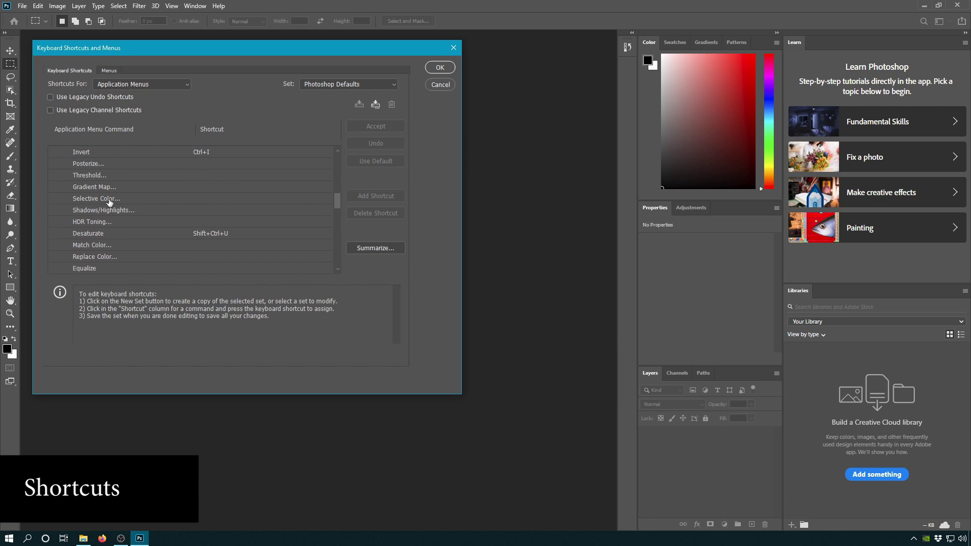
pyautogui.click(203, 199)
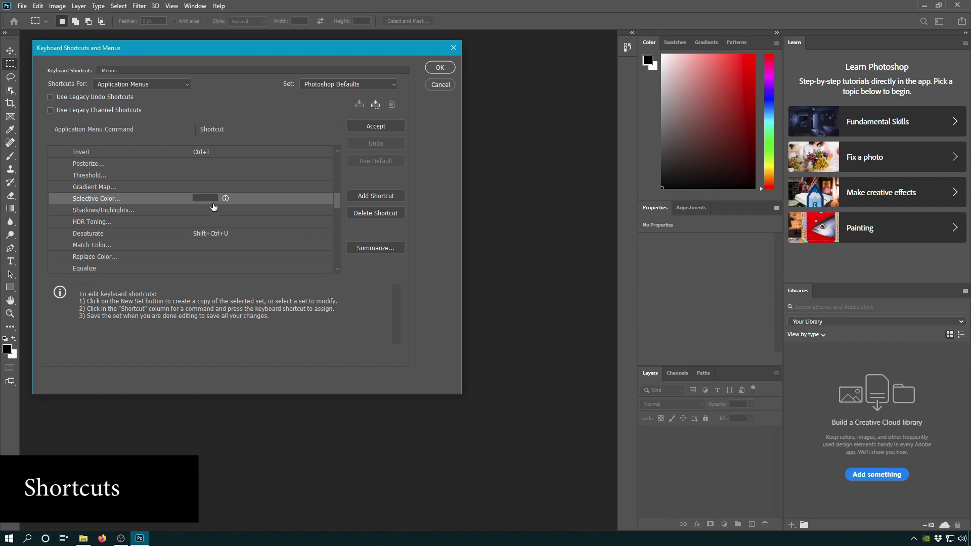
pyautogui.press('F12')
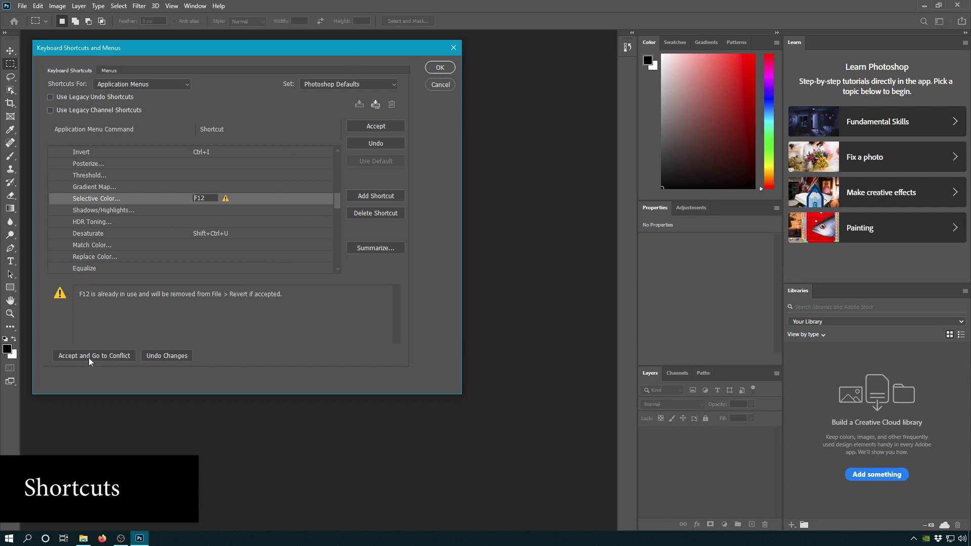
pyautogui.click(437, 68)
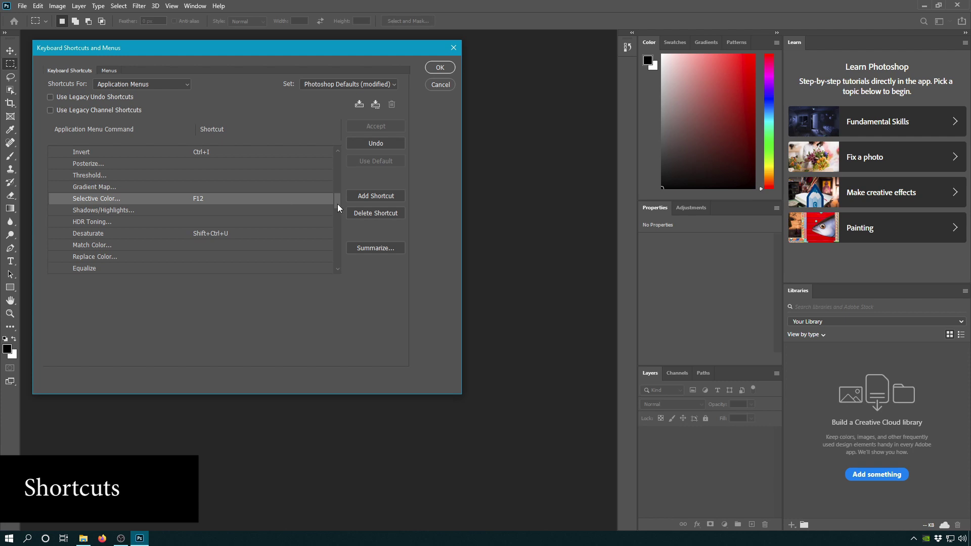
pyautogui.moveTo(338, 204); pyautogui.dragTo(335, 159)
# Assign Ctrl+R to Select > Color Range, accepting its removal from View > Rulers
pyautogui.click(52, 174)
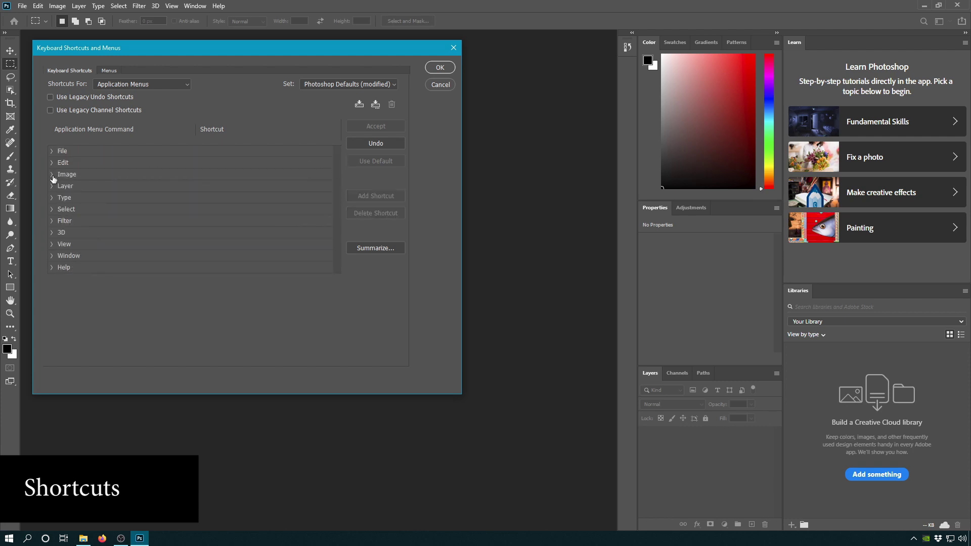
pyautogui.click(53, 210)
pyautogui.moveTo(340, 163); pyautogui.dragTo(335, 197)
pyautogui.click(208, 197)
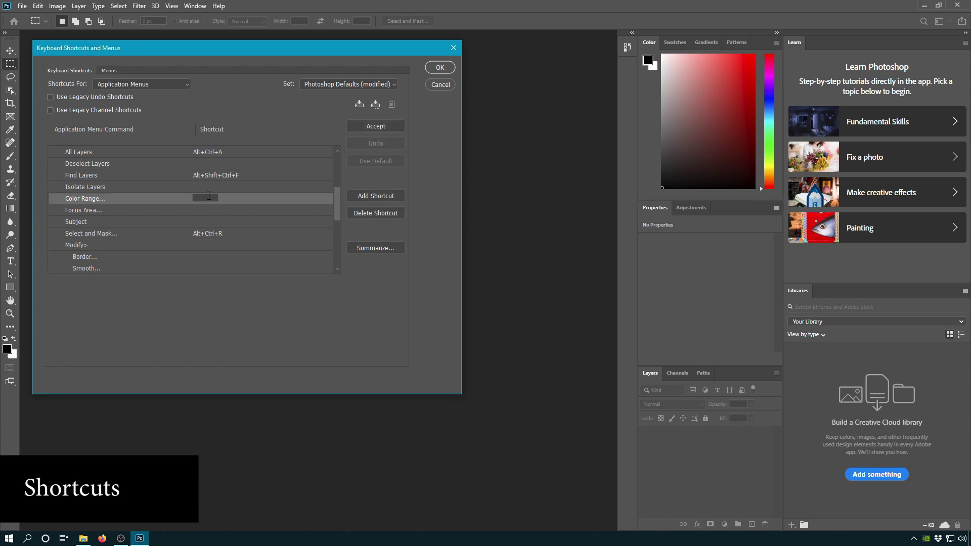
pyautogui.hotkey('ctrl', 'r')
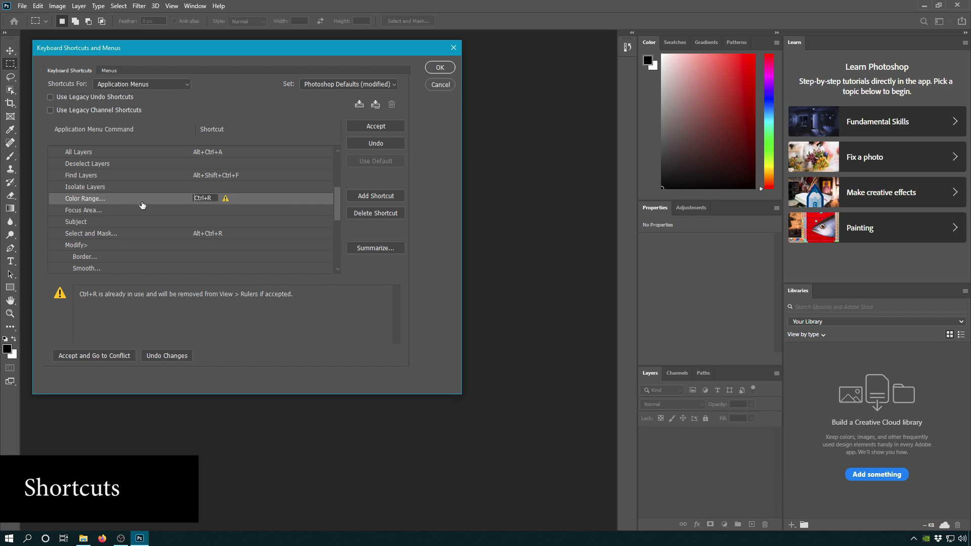
pyautogui.click(376, 126)
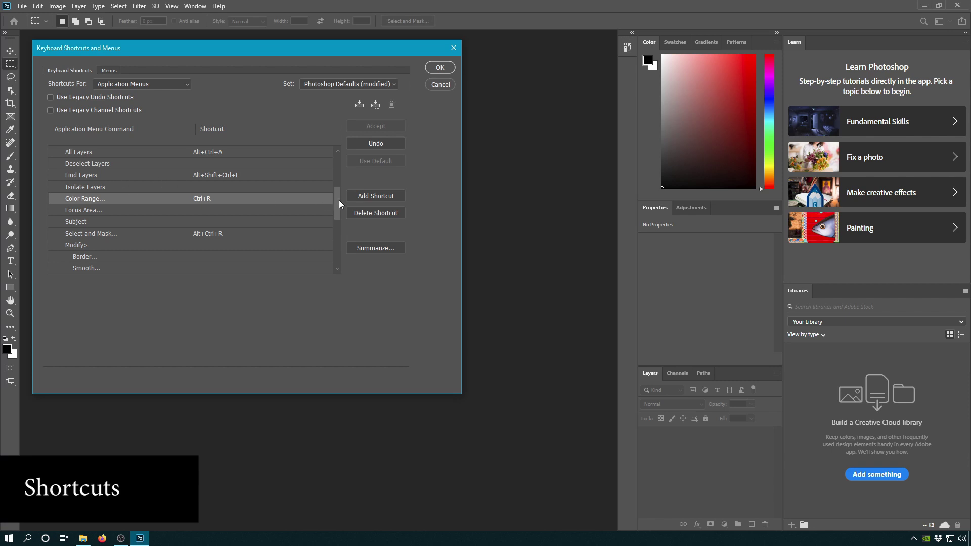
pyautogui.moveTo(338, 205); pyautogui.dragTo(335, 187)
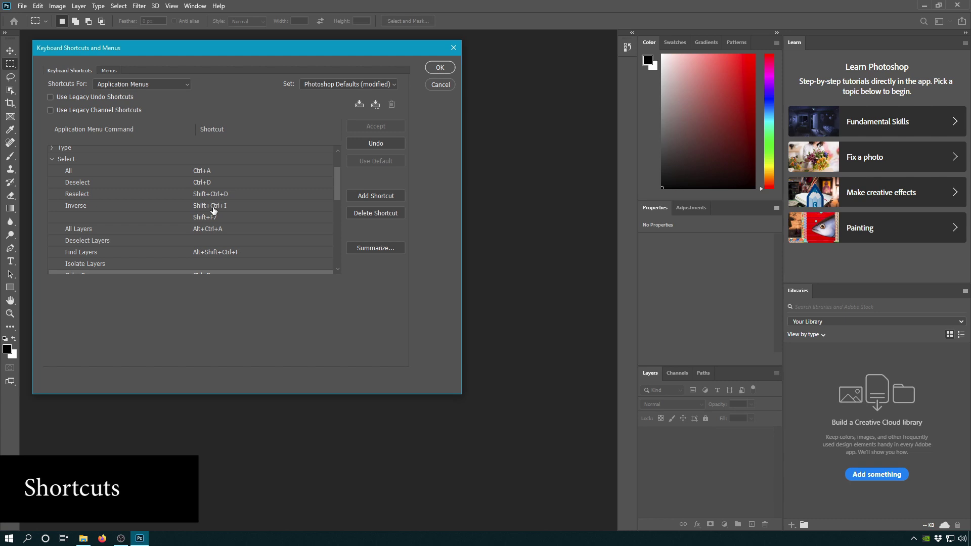
# Change Select > Inverse's shortcut to Ctrl+I, taking it from Invert
pyautogui.click(214, 207)
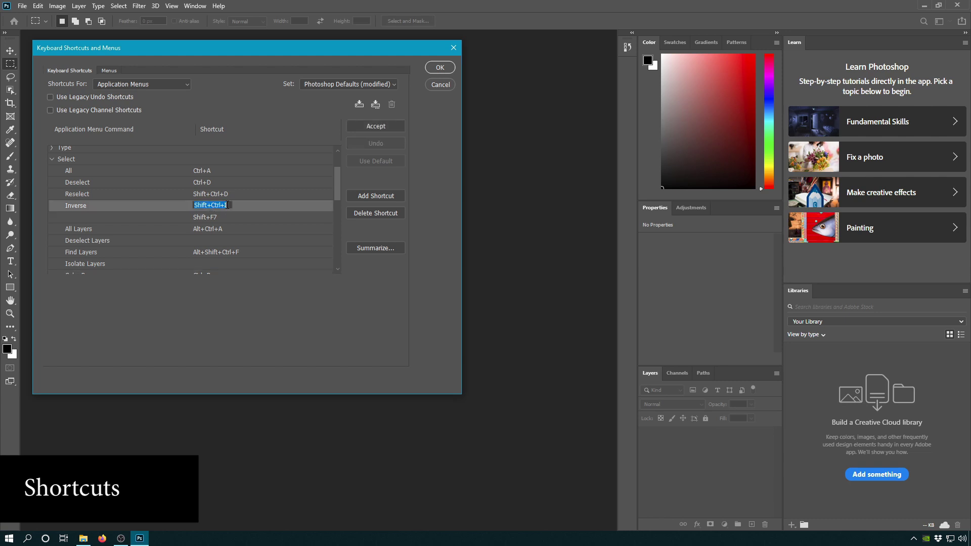
pyautogui.hotkey('ctrl', 'i')
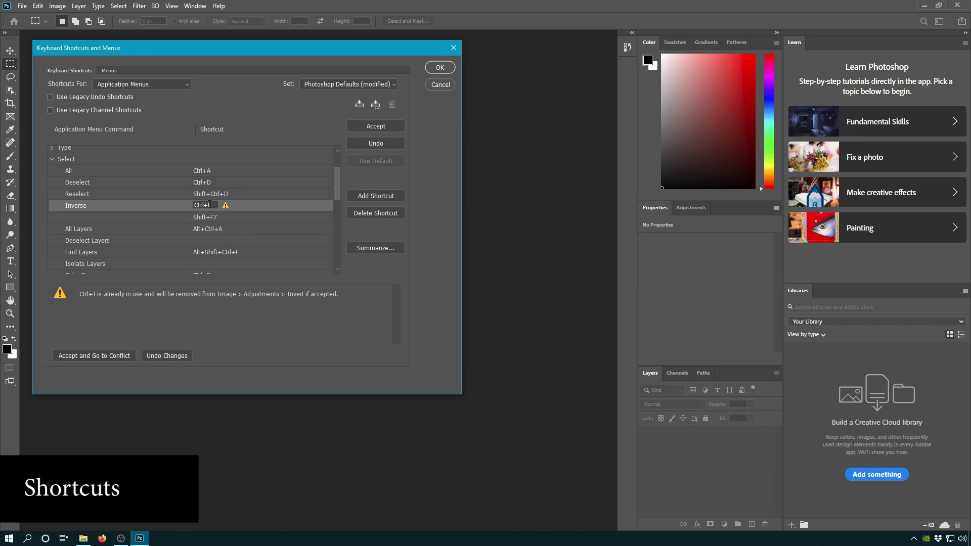
pyautogui.click(388, 130)
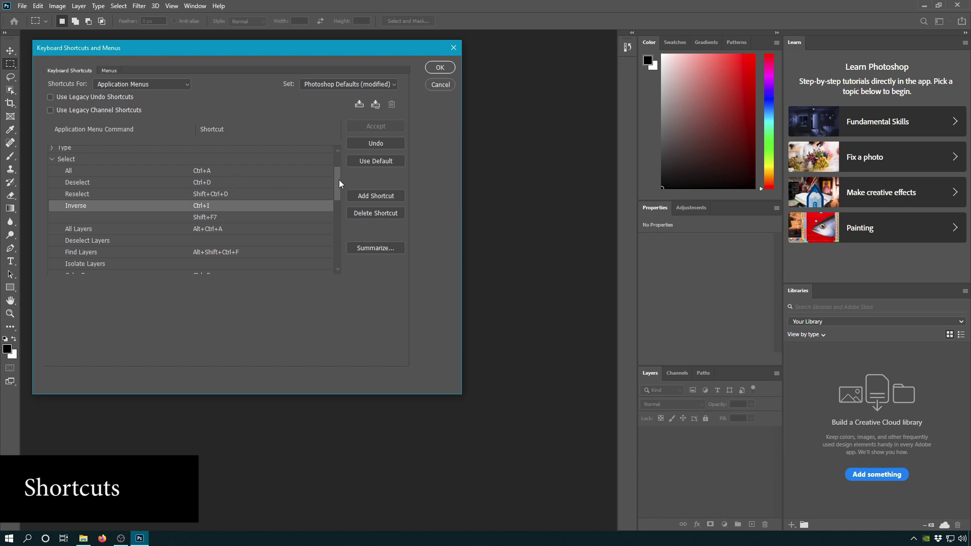
pyautogui.moveTo(340, 181); pyautogui.dragTo(335, 189)
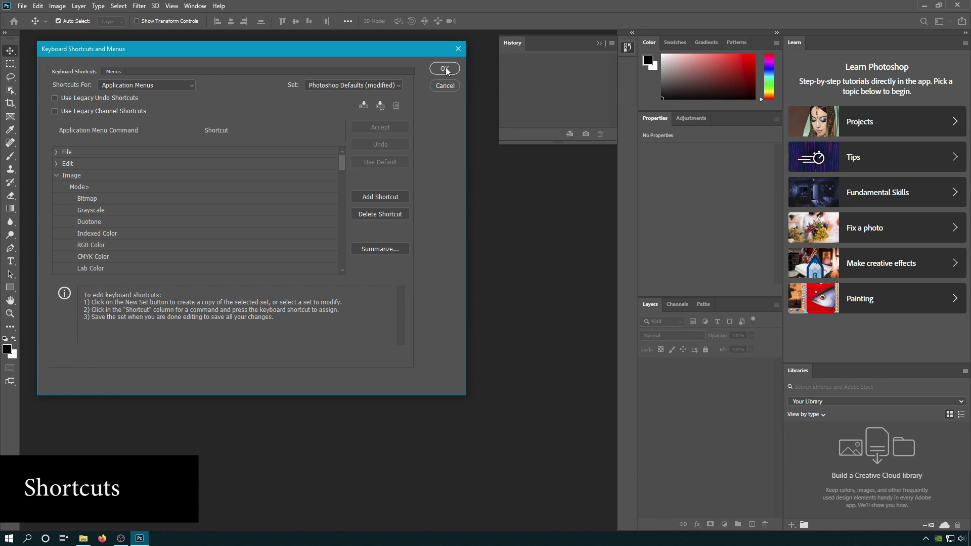
# Enable Use Legacy Undo Shortcuts and confirm the Keyboard Shortcuts and Menus dialog with OK
pyautogui.click(81, 100)
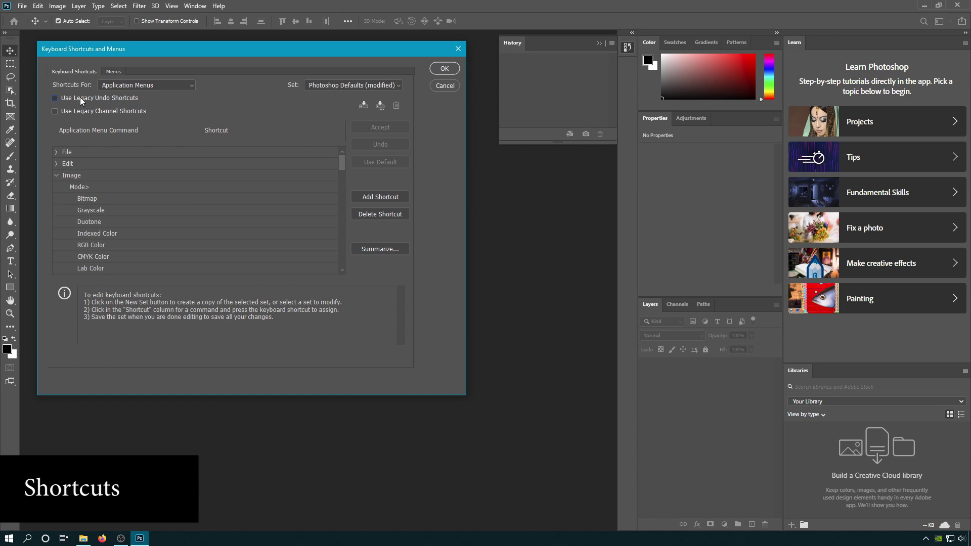
pyautogui.click(444, 69)
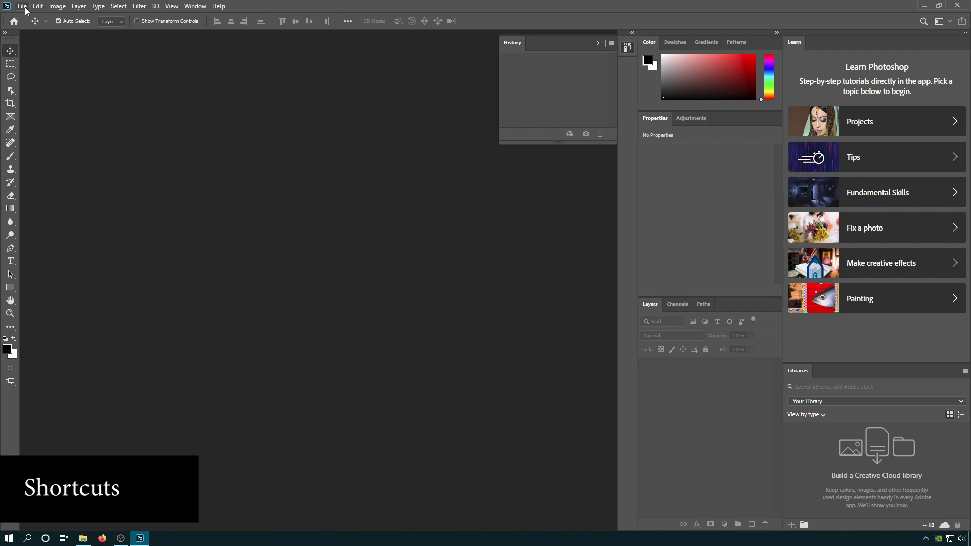
# Reopen the recent image Hawaii9366.JPG, convert its Background to Layer 0, and shift it right and up
pyautogui.click(23, 6)
pyautogui.moveTo(68, 65)
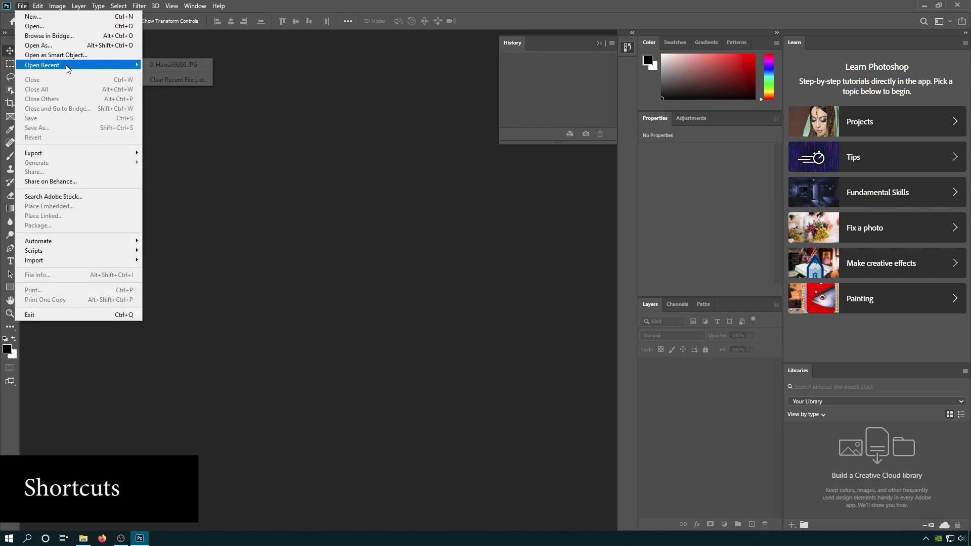
pyautogui.click(167, 66)
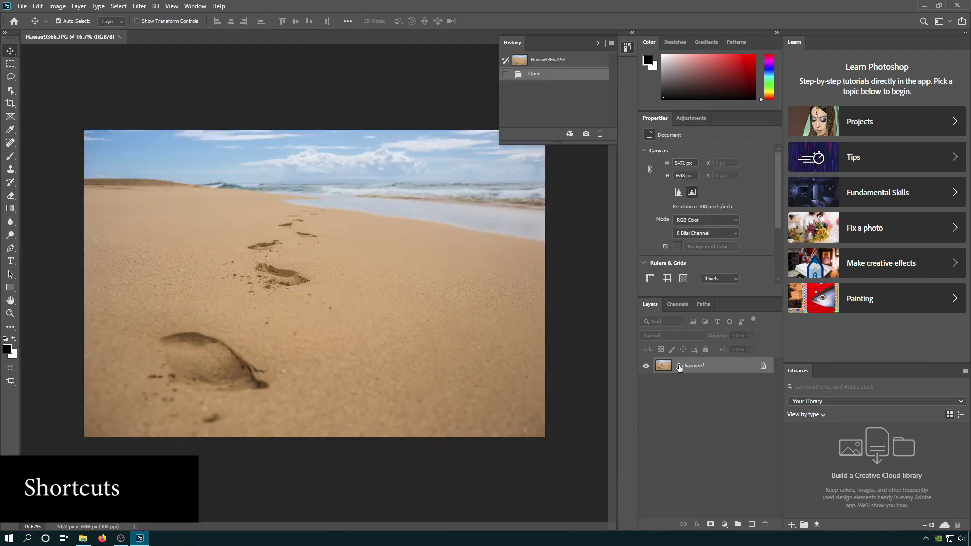
pyautogui.doubleClick(683, 371)
pyautogui.press('Return')
pyautogui.moveTo(447, 340); pyautogui.dragTo(456, 335)
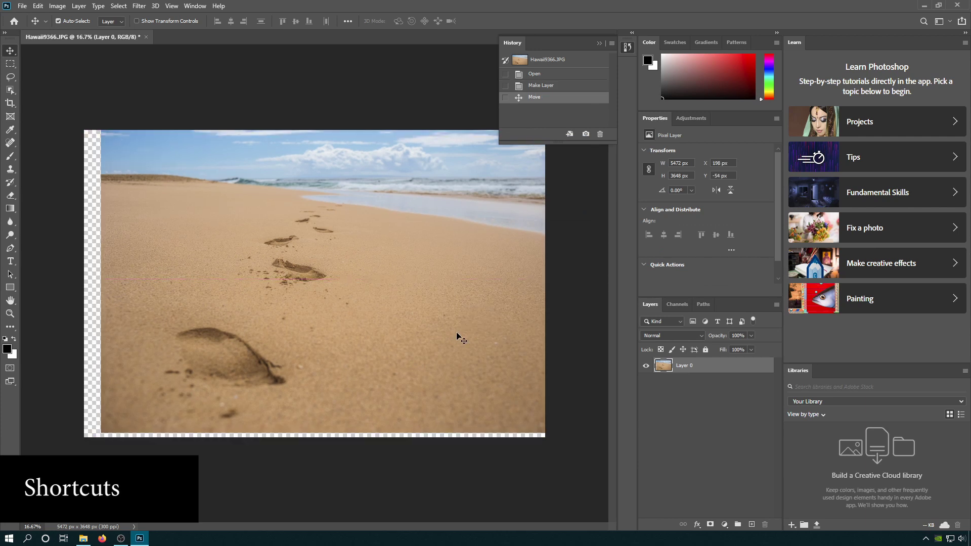
# Apply Selective Color with more Magenta in Reds, then revert History to the Move step
pyautogui.hotkey('ctrl', 'alt', 'shift', 's')
pyautogui.press('Tab')
pyautogui.hotkey('shift', 'Up')
pyautogui.hotkey('shift', 'Up')
pyautogui.hotkey('shift', 'Up')
pyautogui.hotkey('shift', 'Up')
pyautogui.hotkey('shift', 'Up')
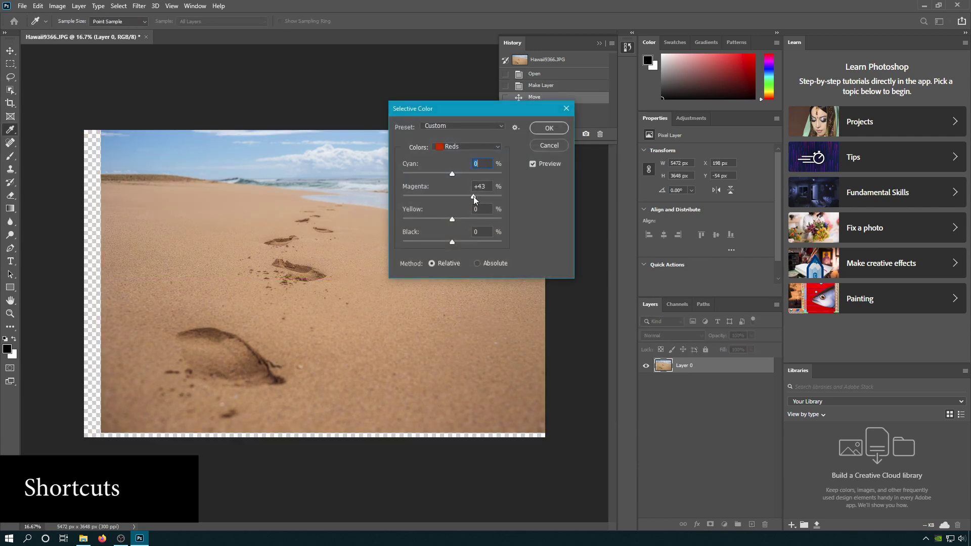
pyautogui.click(555, 130)
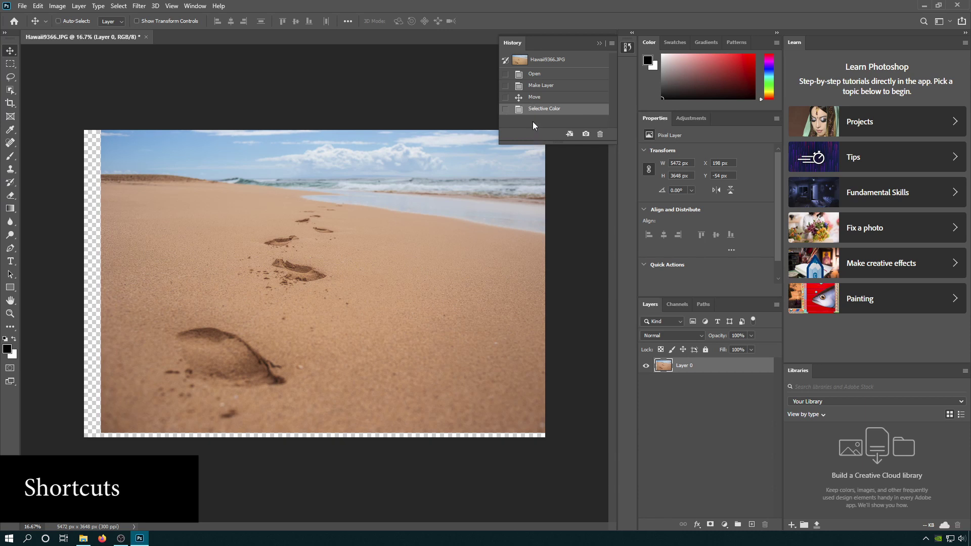
pyautogui.click(535, 97)
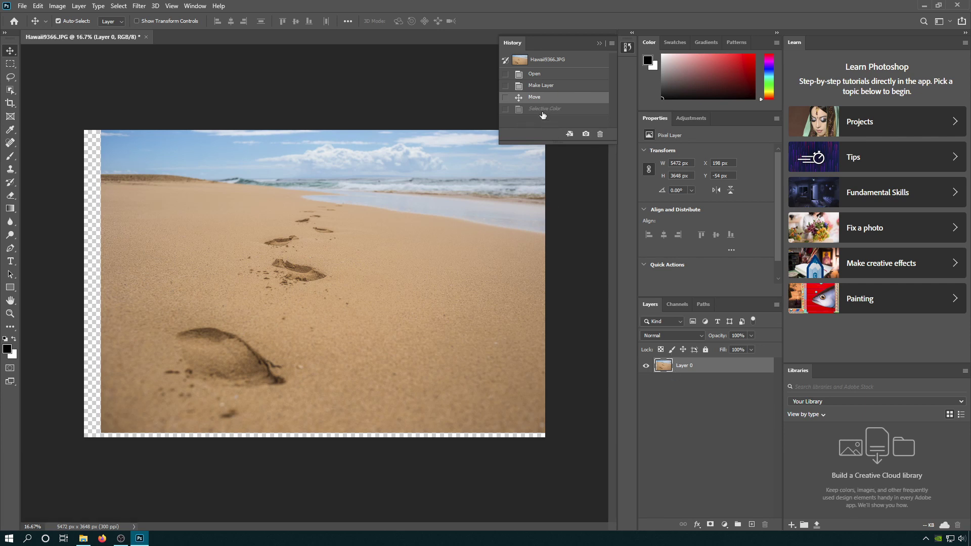
# Repeatedly undo and redo Selective Color with Ctrl+Z and Ctrl+Shift+Z, then confirm the shortcuts dialog
pyautogui.hotkey('ctrl', 'shift', 'z')
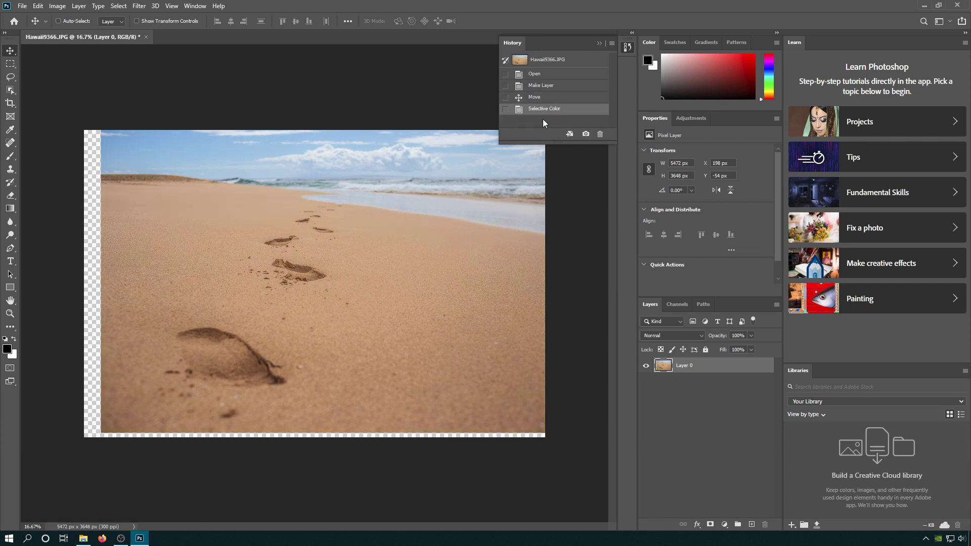
pyautogui.hotkey('ctrl', 'z')
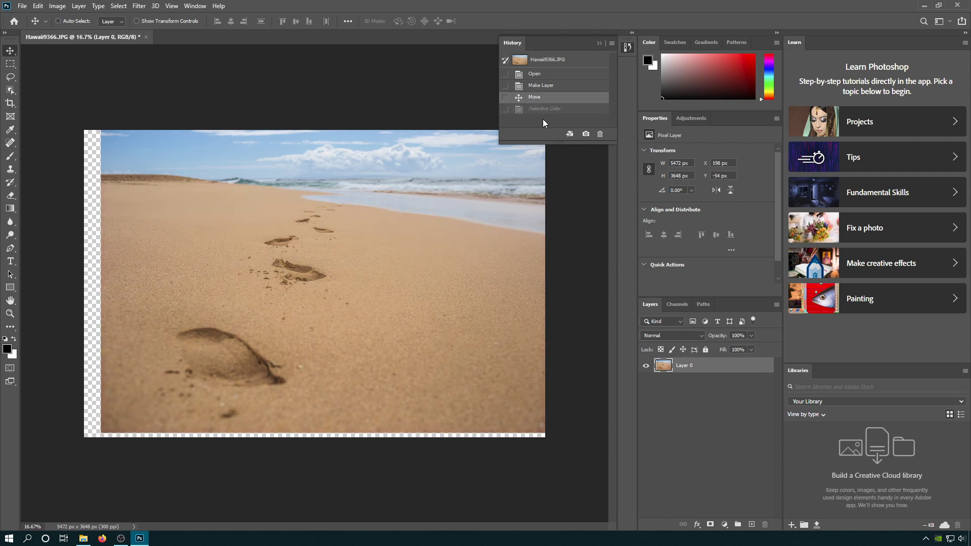
pyautogui.hotkey('ctrl', 'shift', 'z')
pyautogui.hotkey('ctrl', 'z')
pyautogui.hotkey('ctrl', 'shift', 'z')
pyautogui.hotkey('ctrl', 'z')
pyautogui.hotkey('ctrl', 'shift', 'z')
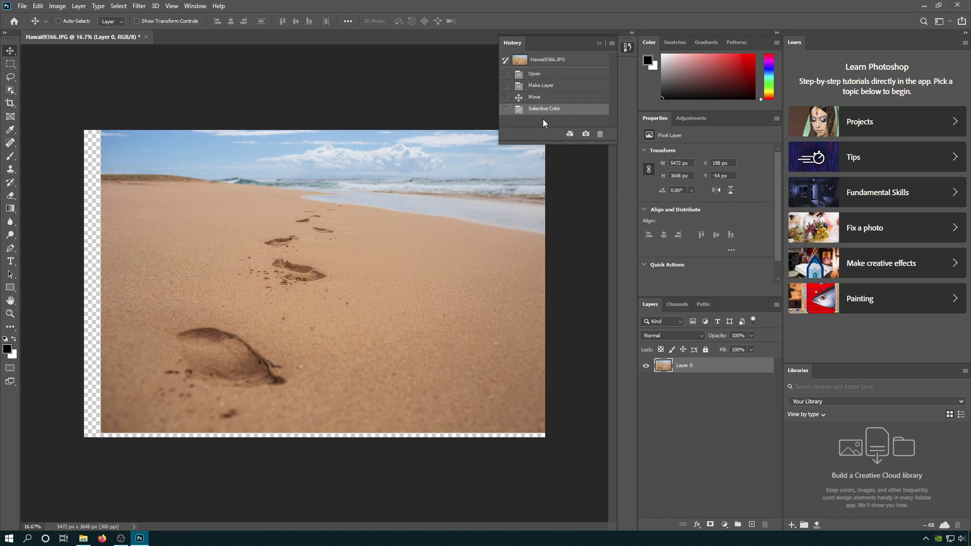
pyautogui.hotkey('ctrl', 'z')
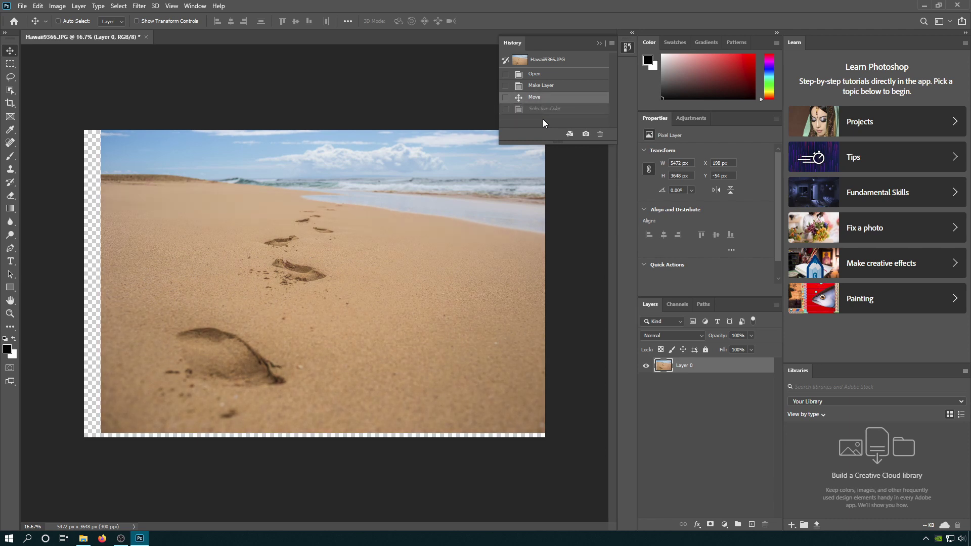
pyautogui.hotkey('ctrl', 'shift', 'z')
pyautogui.hotkey('ctrl', 'z')
pyautogui.hotkey('ctrl', 'shift', 'z')
pyautogui.hotkey('ctrl', 'z')
pyautogui.hotkey('ctrl', 'shift', 'z')
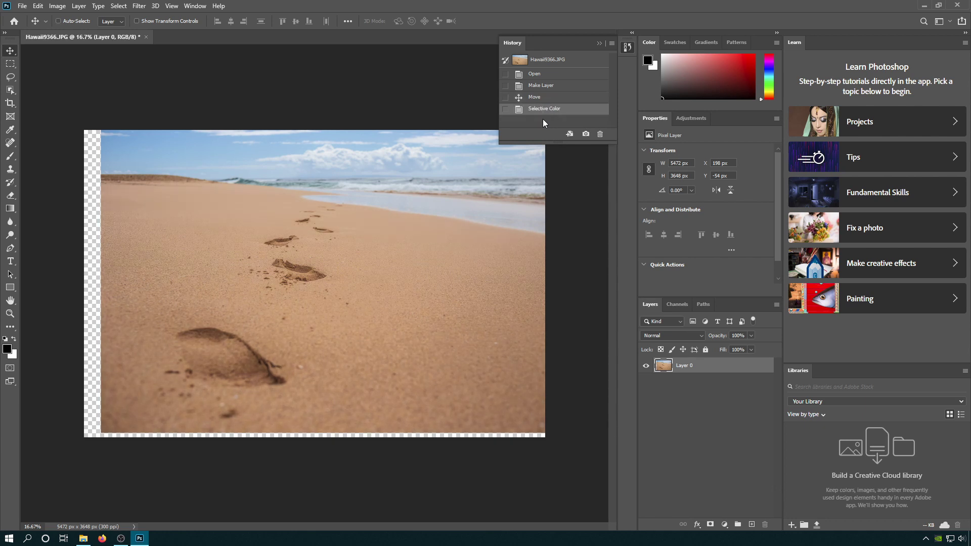
pyautogui.hotkey('ctrl', 'z')
pyautogui.hotkey('ctrl', 'shift', 'z')
pyautogui.hotkey('ctrl', 'z')
pyautogui.hotkey('ctrl', 'shift', 'z')
pyautogui.hotkey('ctrl', 'z')
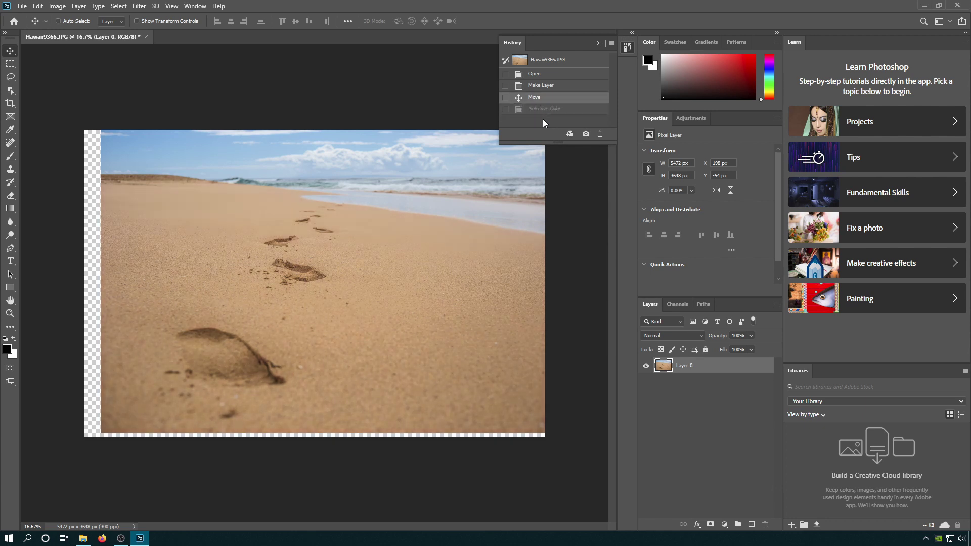
pyautogui.hotkey('ctrl', 'shift', 'z')
pyautogui.hotkey('ctrl', 'z')
pyautogui.hotkey('ctrl', 'shift', 'z')
pyautogui.hotkey('ctrl', 'z')
pyautogui.hotkey('ctrl', 'shift', 'z')
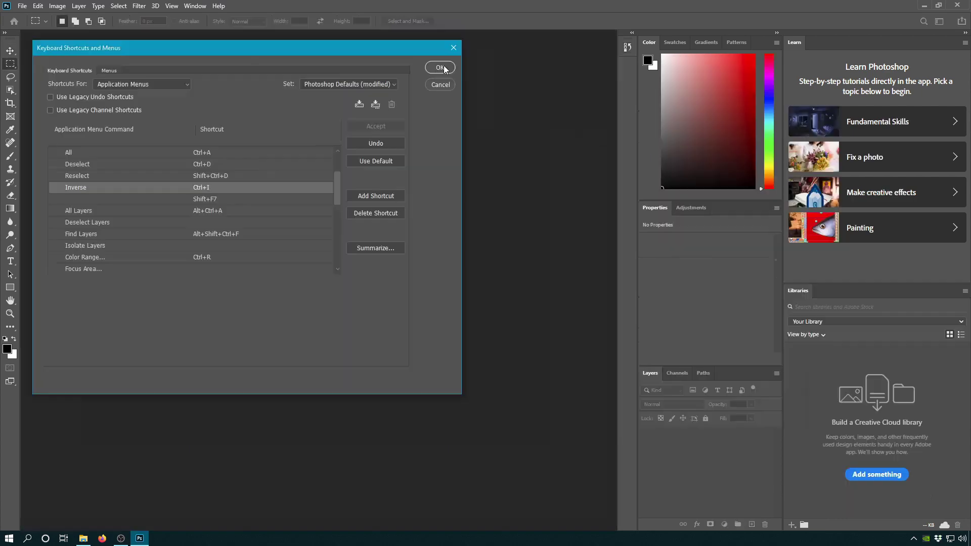
pyautogui.click(440, 68)
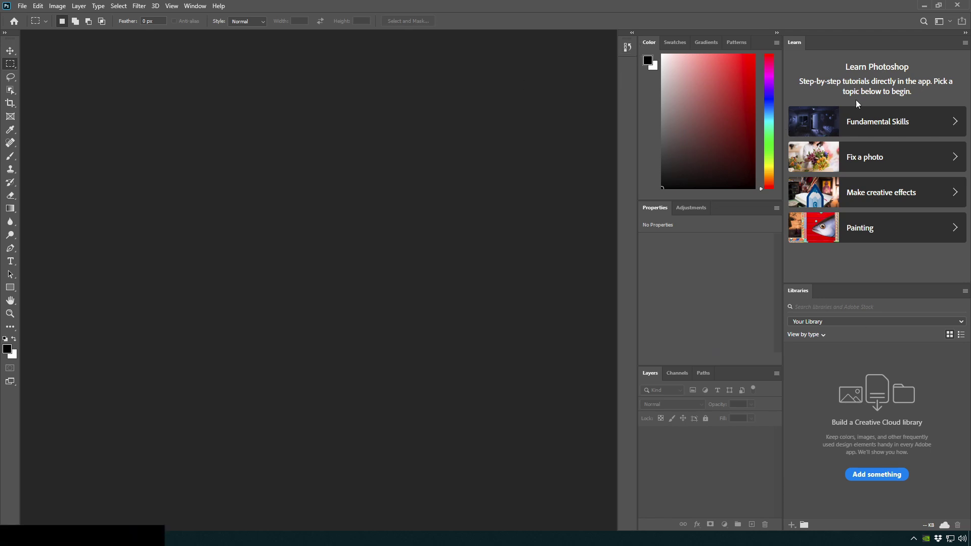
# Close the Learn, Libraries, Color, Swatches and Gradients panels
pyautogui.moveTo(801, 43); pyautogui.dragTo(560, 90)
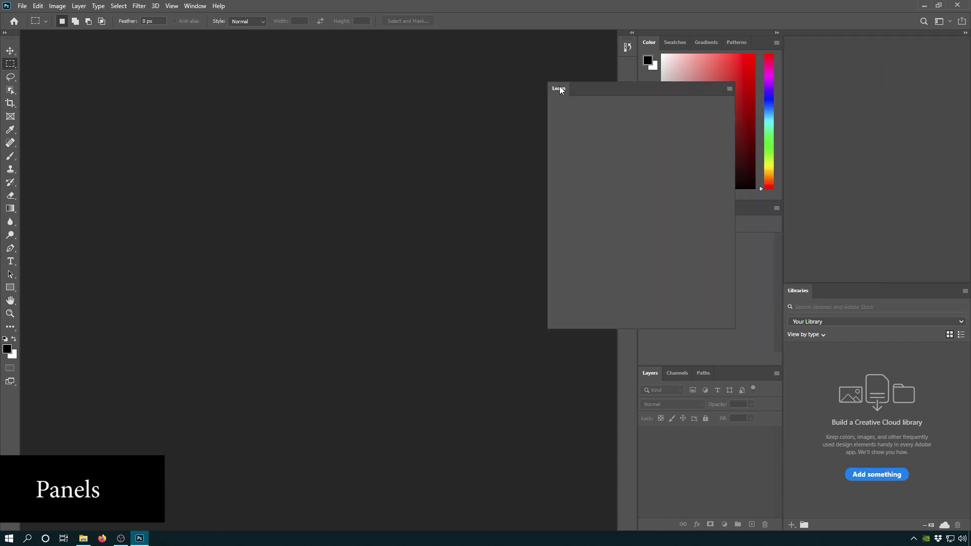
pyautogui.rightClick(560, 90)
pyautogui.click(547, 93)
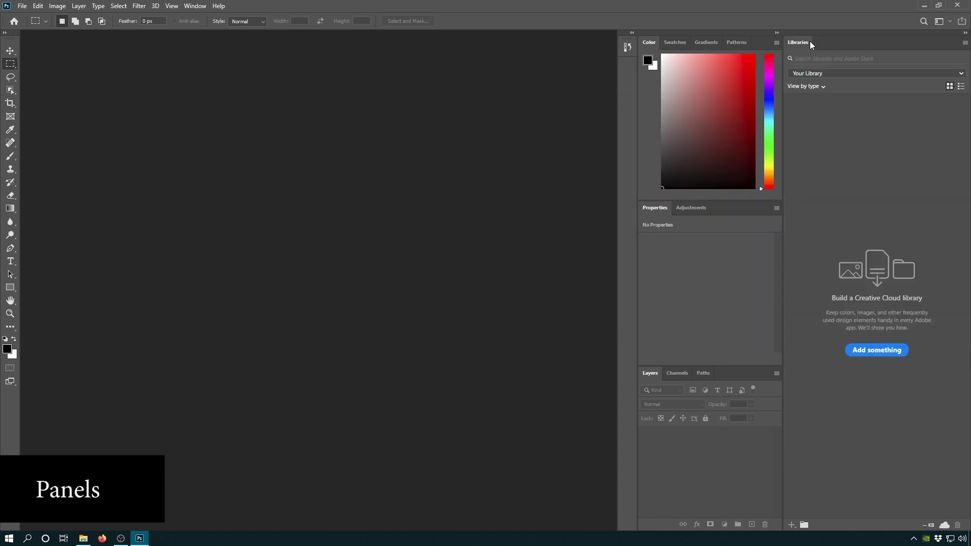
pyautogui.rightClick(811, 45)
pyautogui.click(826, 49)
pyautogui.rightClick(838, 45)
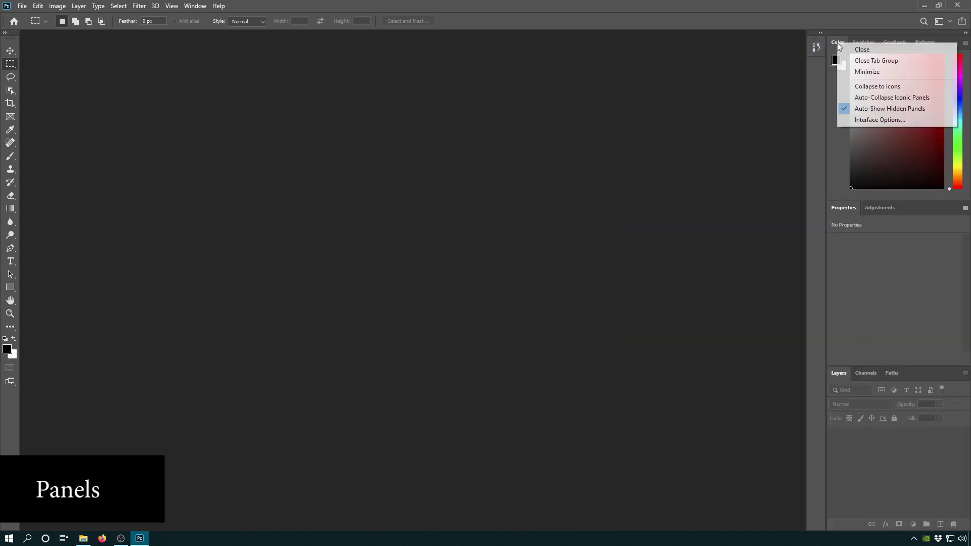
pyautogui.click(861, 51)
pyautogui.rightClick(848, 43)
pyautogui.click(858, 48)
pyautogui.rightClick(845, 43)
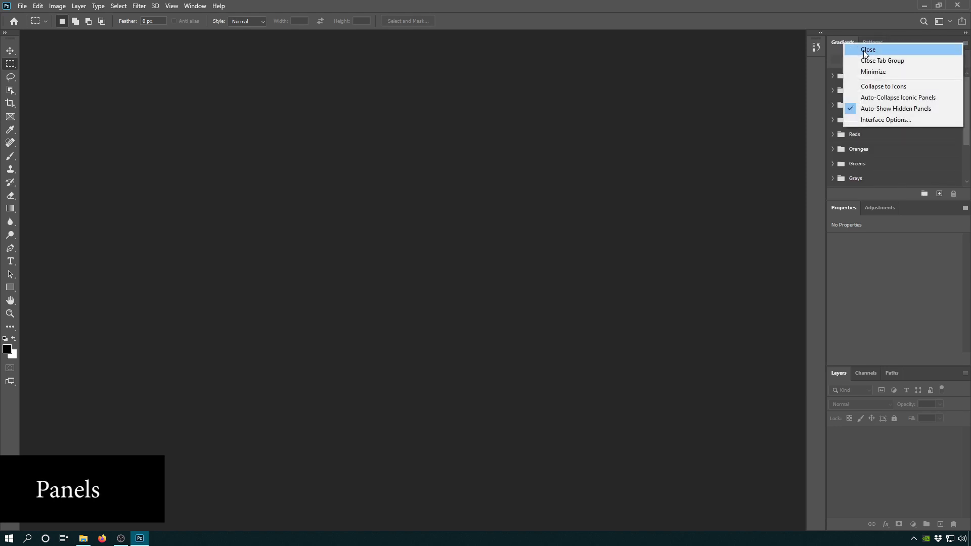
pyautogui.click(867, 50)
# Close the Patterns, Properties, Adjustments, Layers, Channels and Paths panels, then bring up the leftover icon dock's options
pyautogui.rightClick(846, 43)
pyautogui.click(852, 49)
pyautogui.rightClick(839, 44)
pyautogui.click(856, 49)
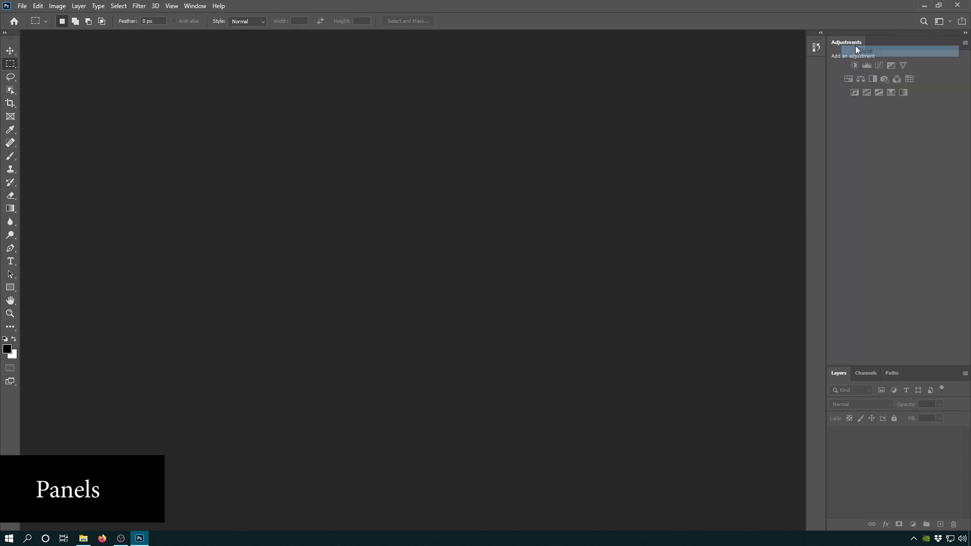
pyautogui.rightClick(855, 45)
pyautogui.click(868, 51)
pyautogui.rightClick(860, 45)
pyautogui.click(868, 50)
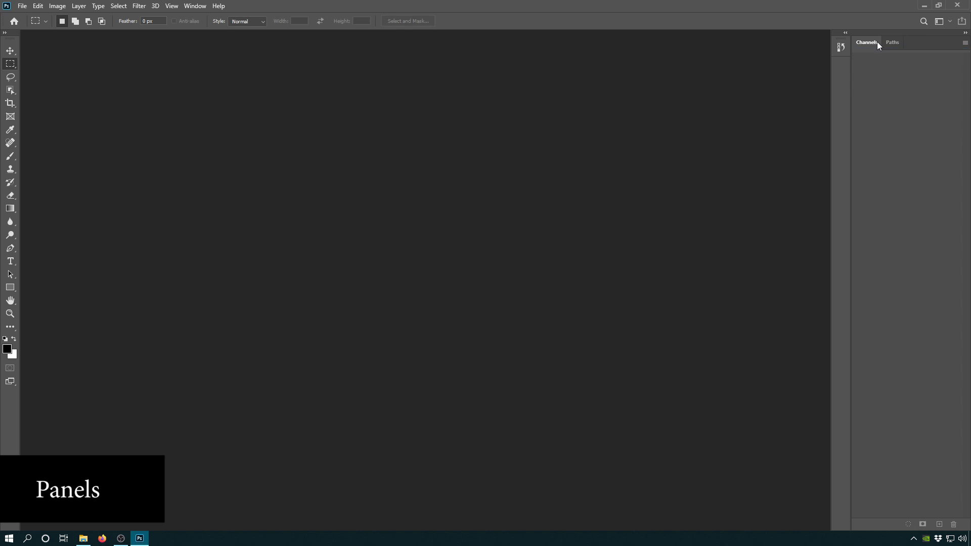
pyautogui.rightClick(877, 42)
pyautogui.click(882, 49)
pyautogui.rightClick(866, 43)
pyautogui.click(876, 48)
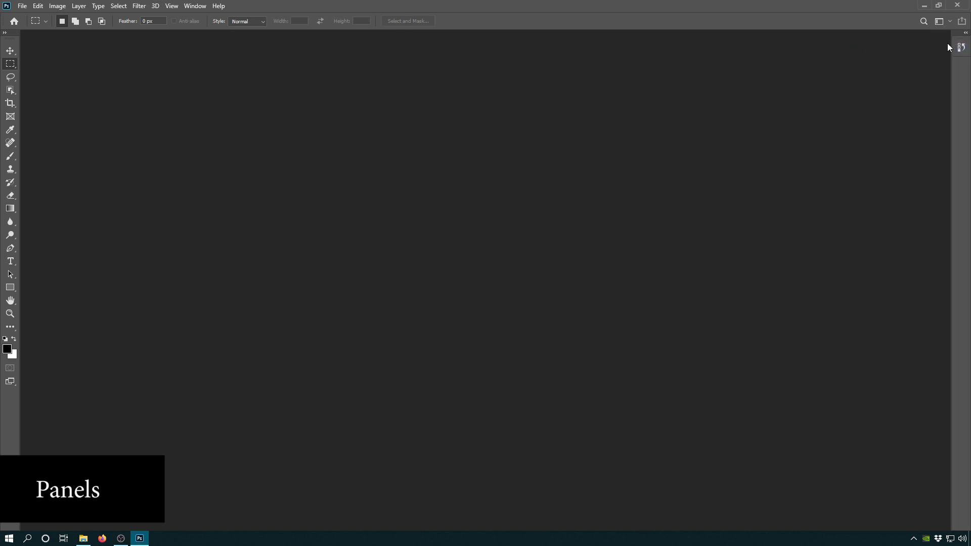
pyautogui.rightClick(949, 45)
# Close the leftover icon dock and float an enlarged Actions panel in the workspace centre
pyautogui.click(867, 49)
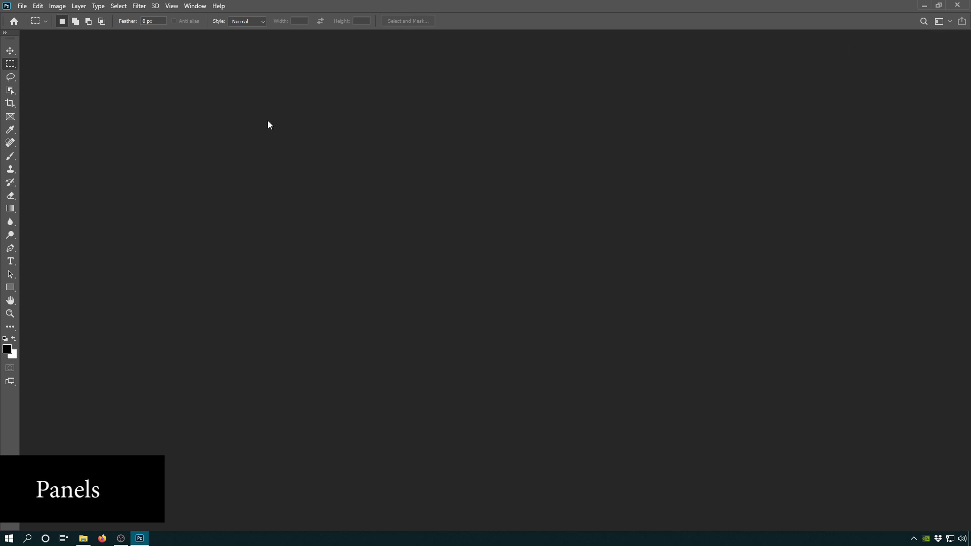
pyautogui.click(196, 7)
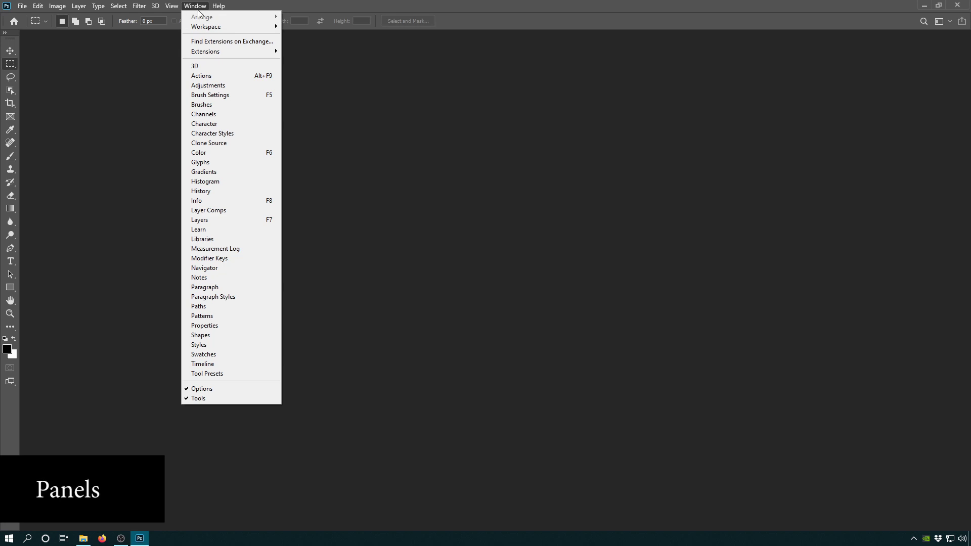
pyautogui.click(237, 75)
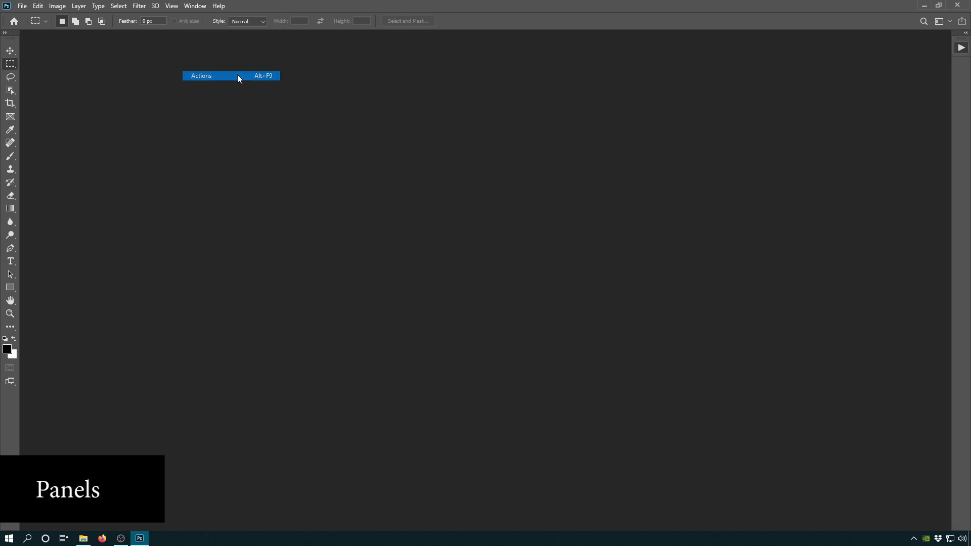
pyautogui.click(966, 33)
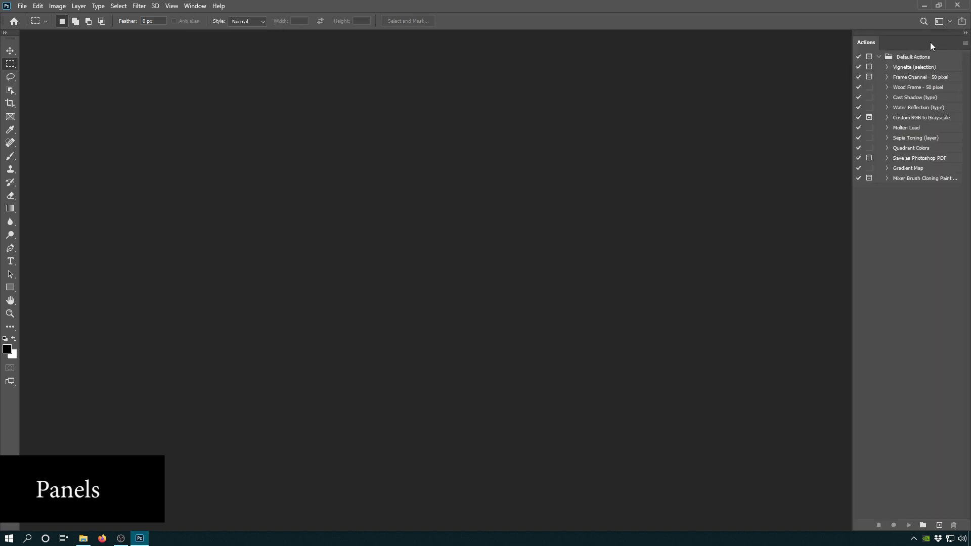
pyautogui.moveTo(930, 41); pyautogui.dragTo(789, 43)
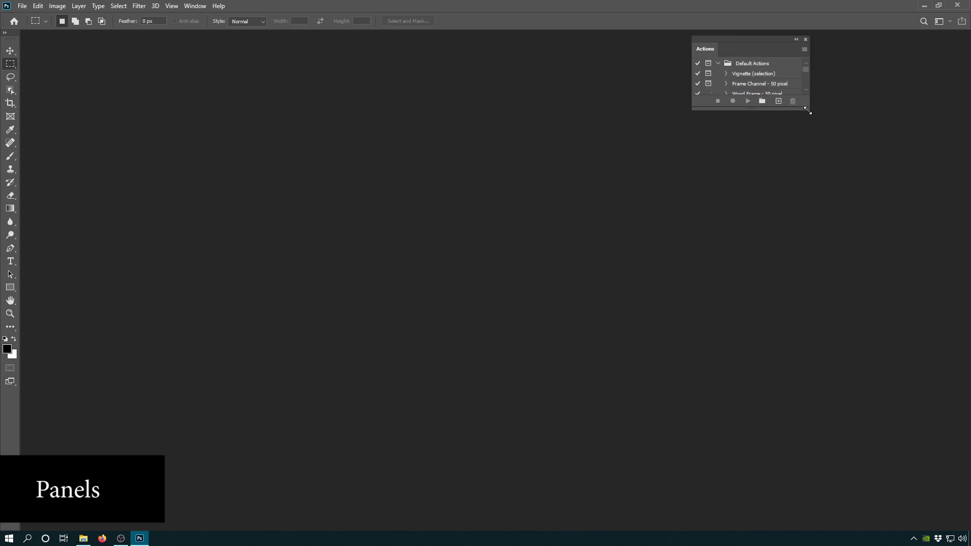
pyautogui.moveTo(808, 111); pyautogui.dragTo(779, 103)
pyautogui.moveTo(740, 40); pyautogui.dragTo(512, 90)
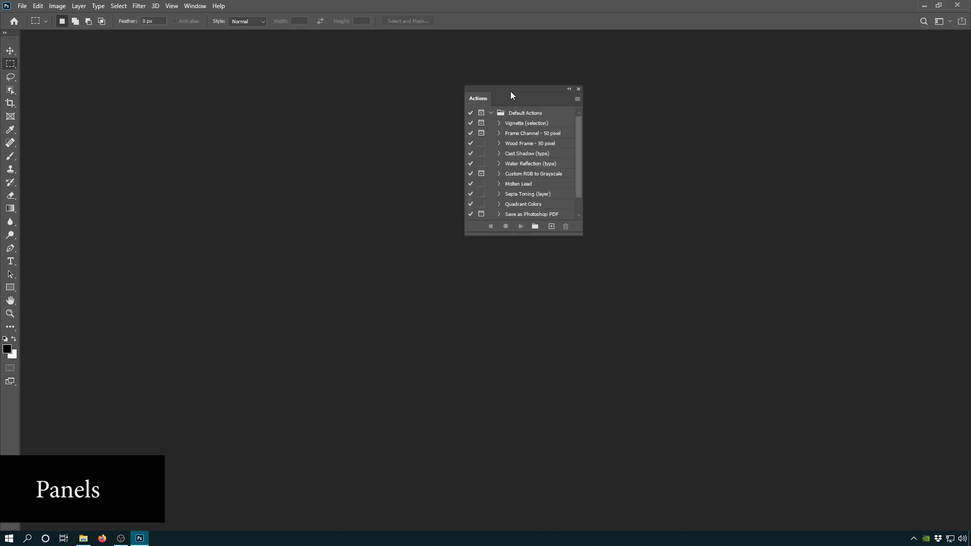
# Show the Channels panel, enlarge it, and move the floating panels up and left
pyautogui.click(189, 6)
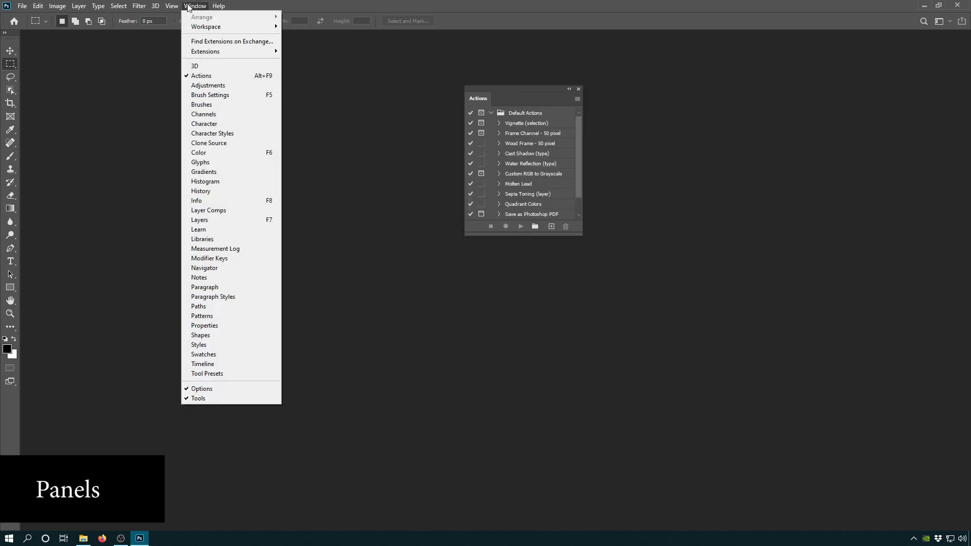
pyautogui.click(223, 114)
pyautogui.moveTo(632, 92); pyautogui.dragTo(614, 65)
pyautogui.moveTo(696, 130); pyautogui.dragTo(750, 192)
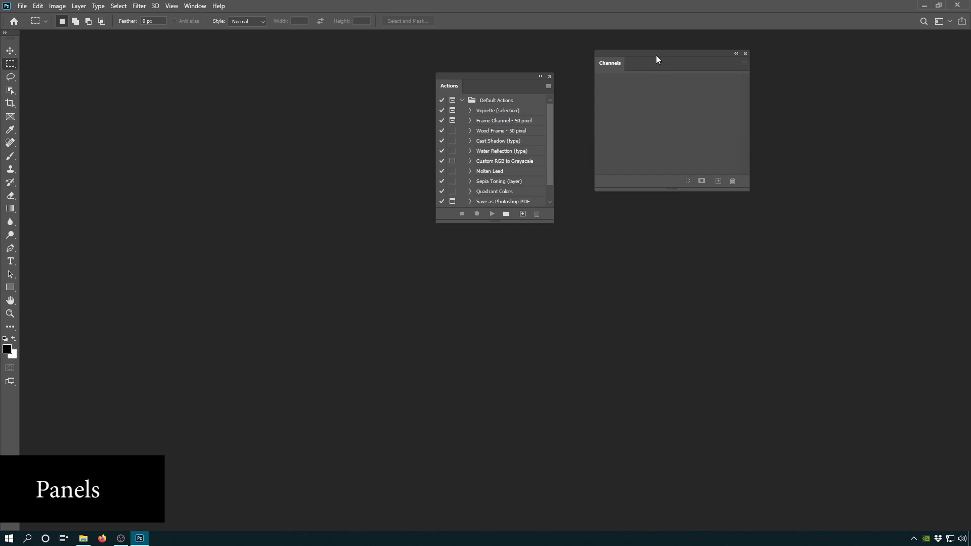
pyautogui.moveTo(656, 54); pyautogui.dragTo(625, 44)
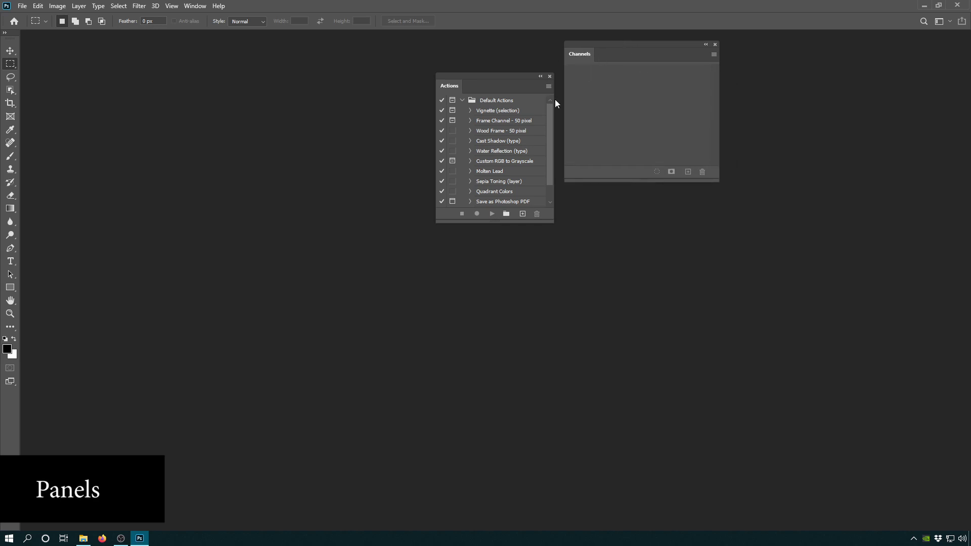
# Show History, separate it into its own floating panel, and enlarge and reposition it
pyautogui.click(195, 5)
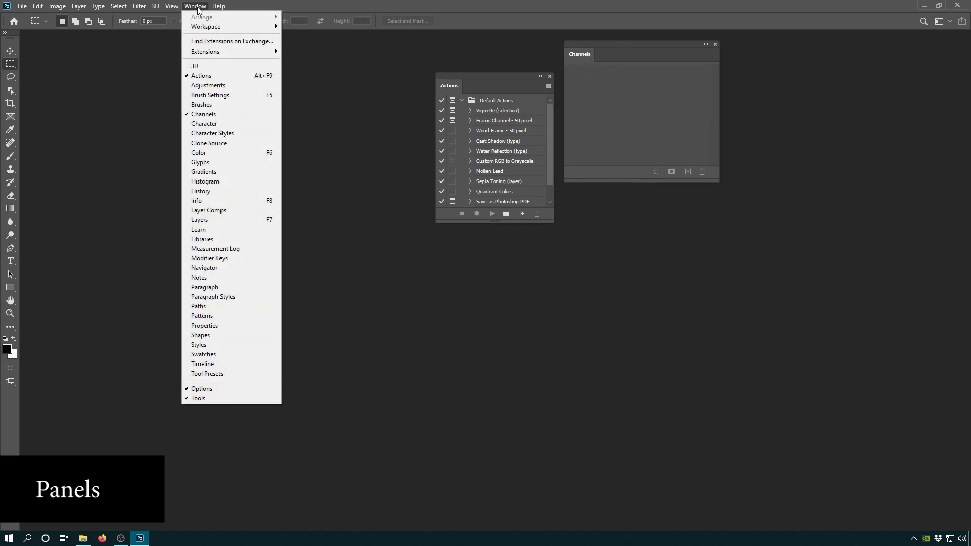
pyautogui.click(219, 191)
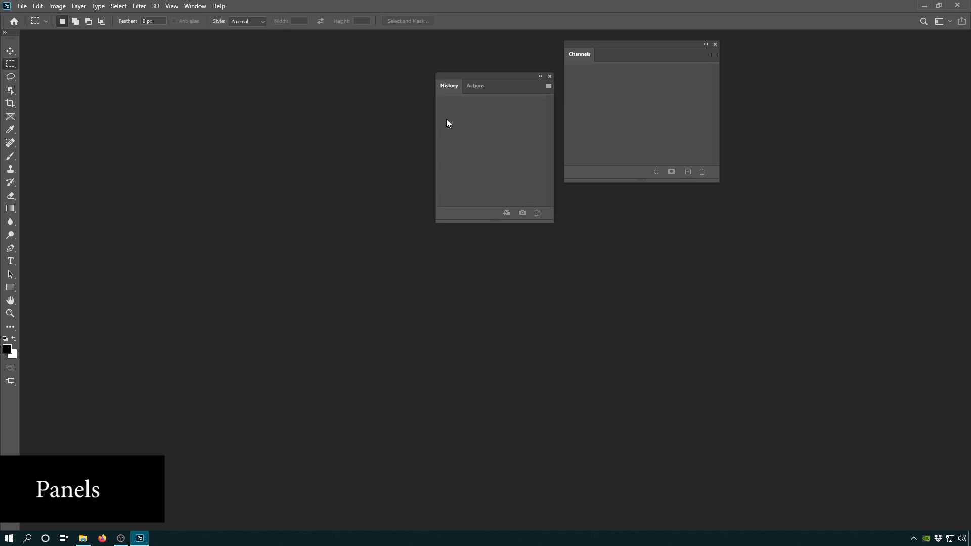
pyautogui.moveTo(452, 88); pyautogui.dragTo(586, 216)
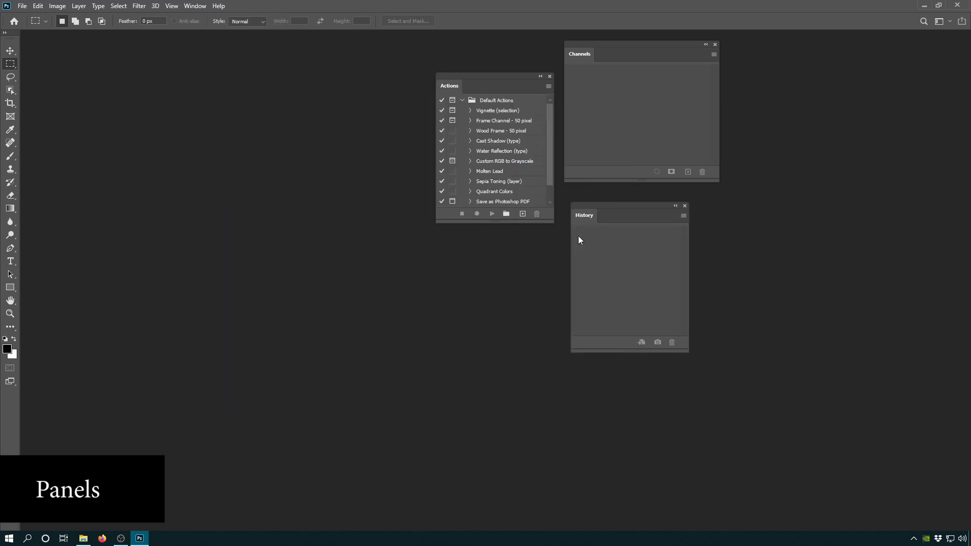
pyautogui.moveTo(690, 358); pyautogui.dragTo(761, 405)
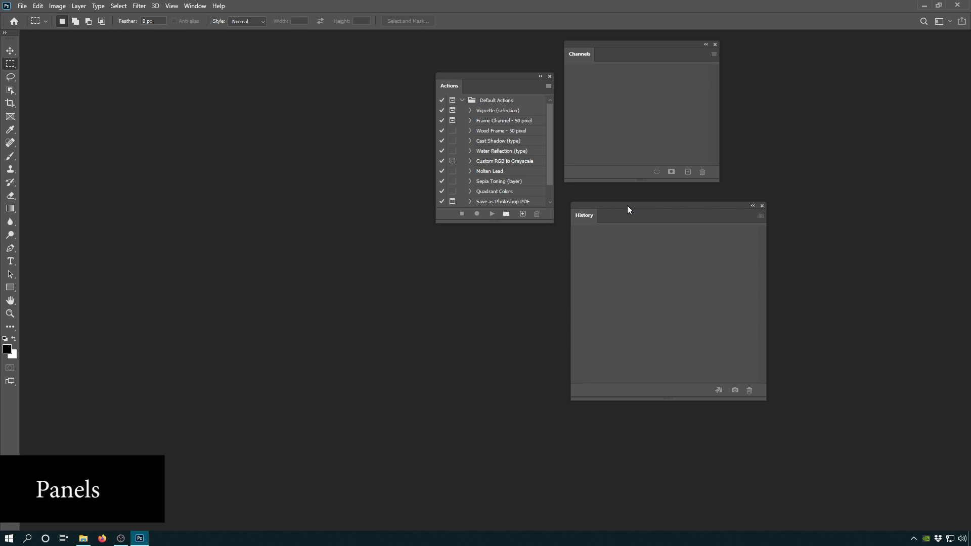
pyautogui.moveTo(628, 210); pyautogui.dragTo(581, 218)
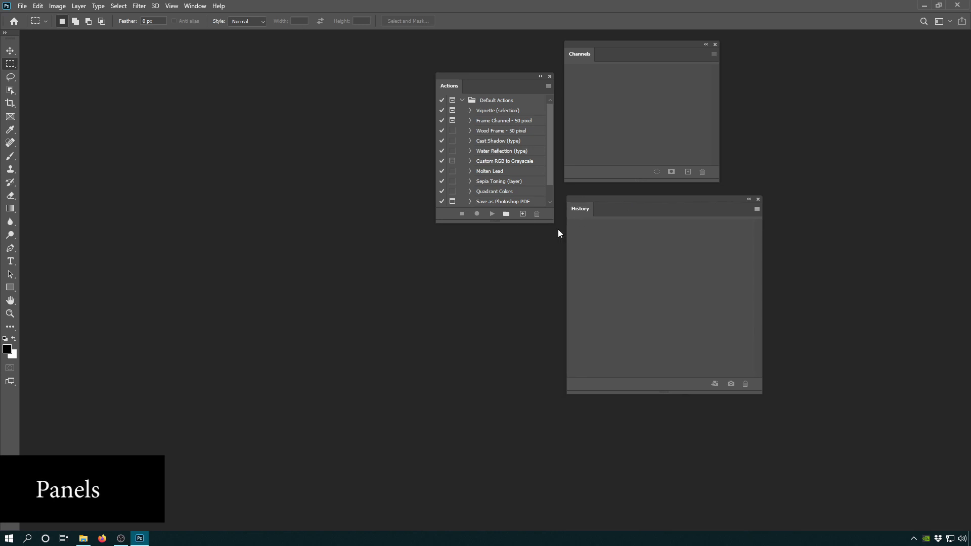
# Show the Info and Layers panels, detaching each to float separately and resizing Layers
pyautogui.click(195, 5)
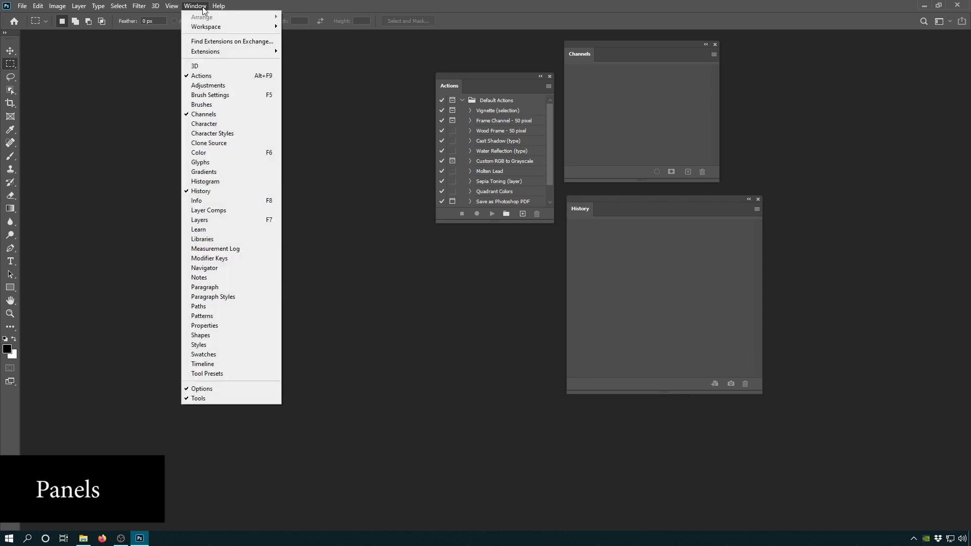
pyautogui.click(221, 200)
pyautogui.moveTo(452, 226); pyautogui.dragTo(397, 263)
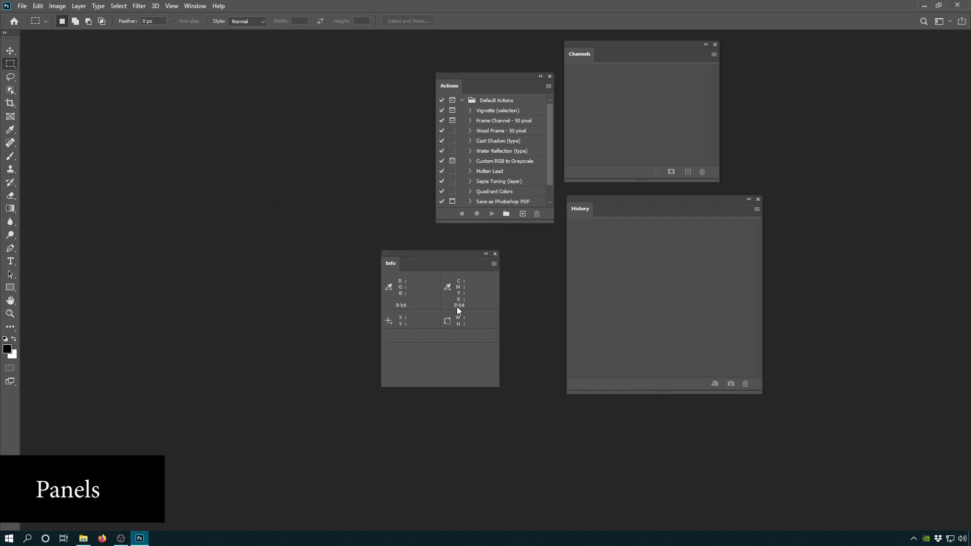
pyautogui.click(196, 6)
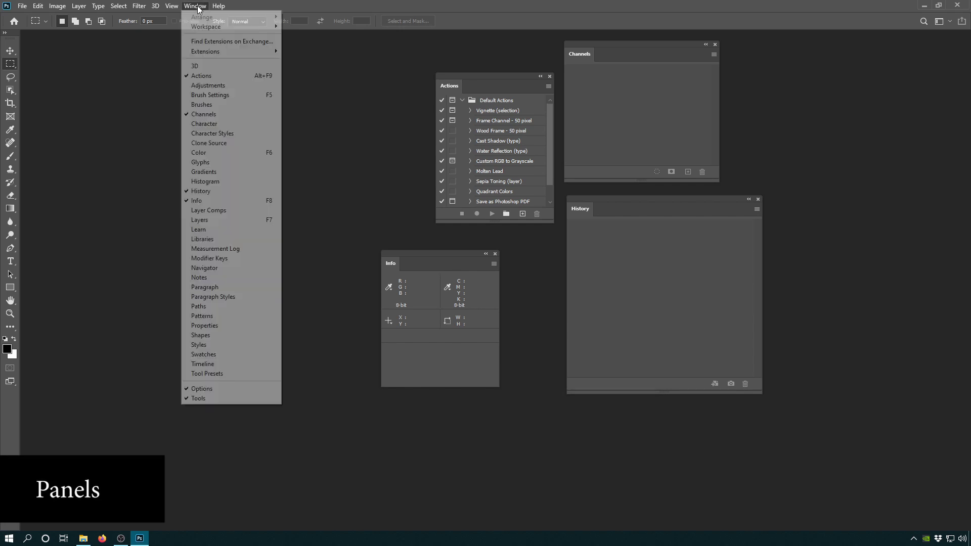
pyautogui.click(220, 220)
pyautogui.moveTo(655, 54); pyautogui.dragTo(753, 56)
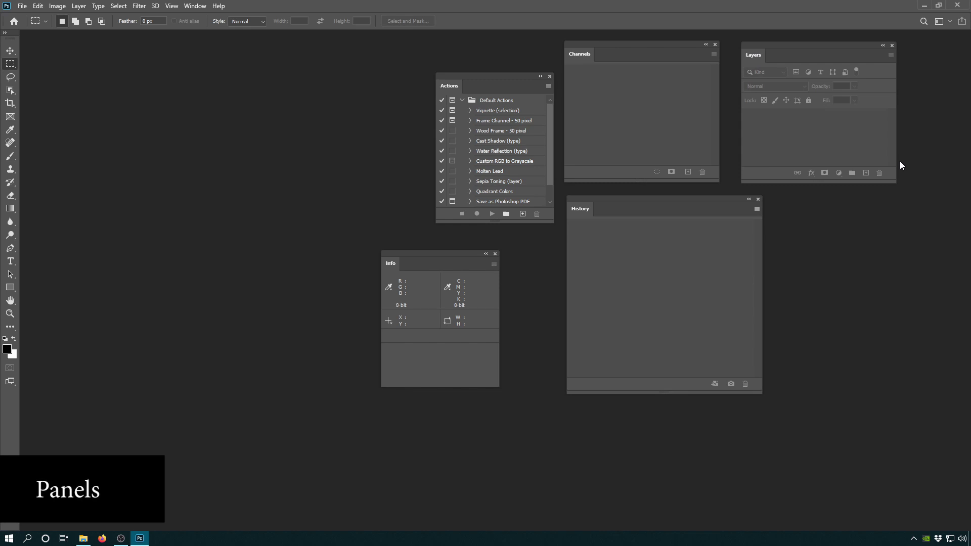
pyautogui.moveTo(867, 210); pyautogui.dragTo(893, 297)
# Show the Paths and Properties panels, each floated separately away from the other panels
pyautogui.click(195, 6)
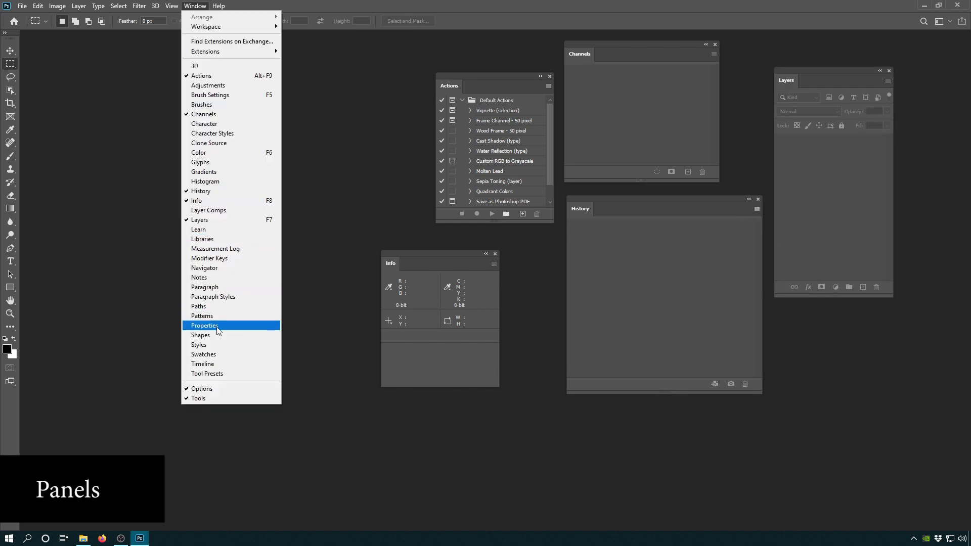
pyautogui.click(218, 306)
pyautogui.moveTo(604, 73); pyautogui.dragTo(320, 188)
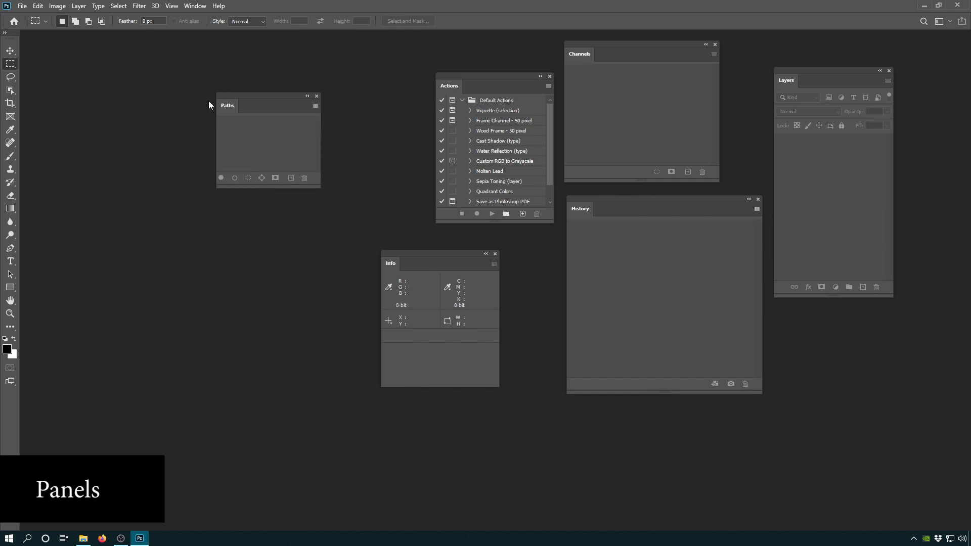
pyautogui.click(202, 6)
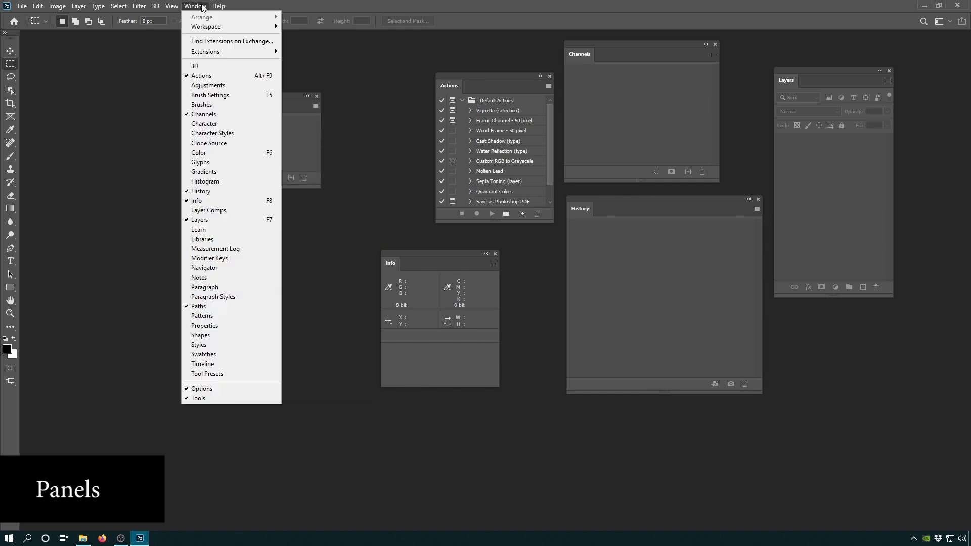
pyautogui.click(232, 325)
pyautogui.moveTo(583, 87); pyautogui.dragTo(214, 245)
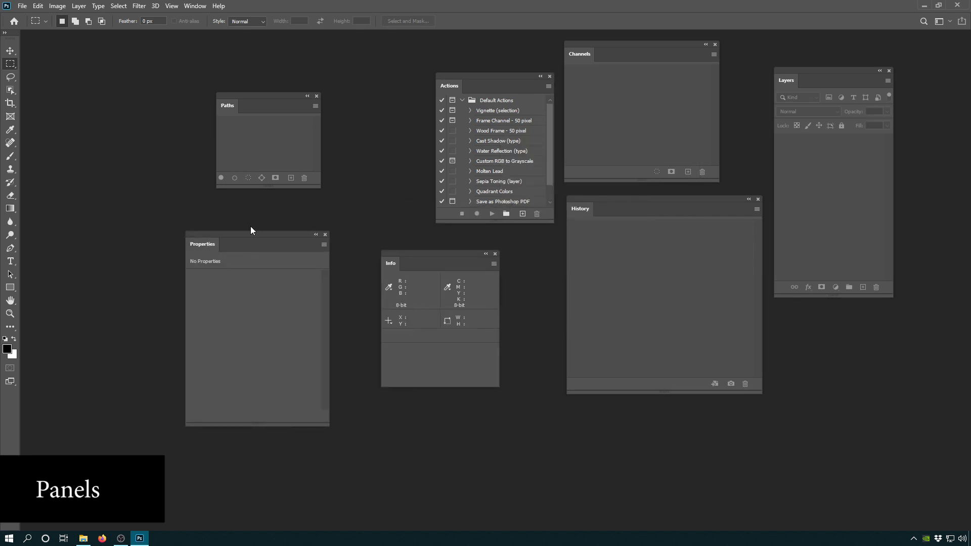
pyautogui.moveTo(260, 235); pyautogui.dragTo(220, 246)
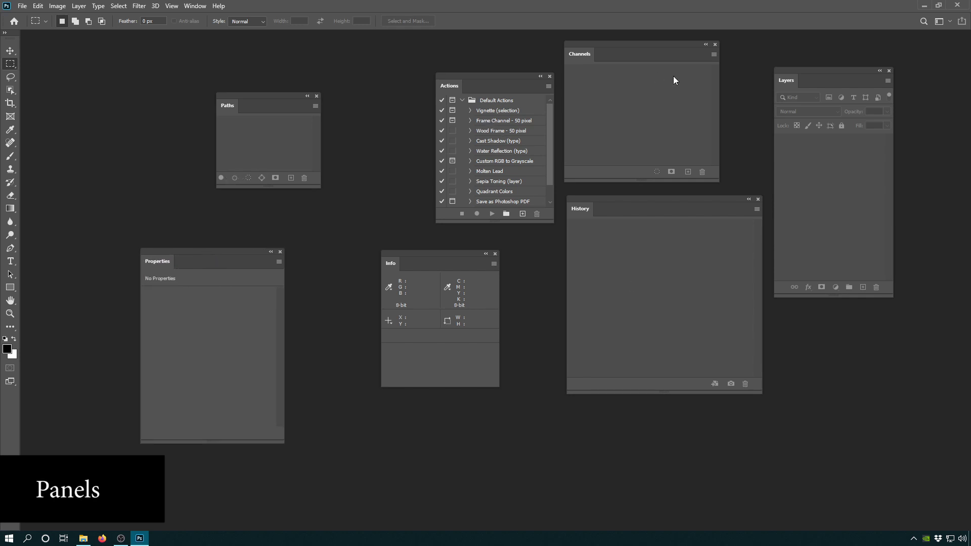
# Tab Channels with Layers, dock Paths below and Actions above the group
pyautogui.moveTo(793, 69); pyautogui.dragTo(765, 56)
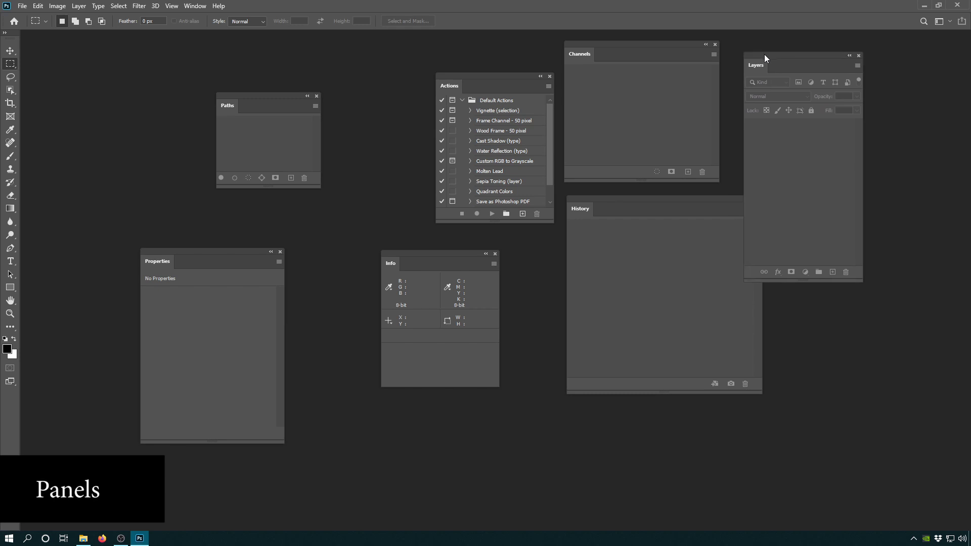
pyautogui.moveTo(590, 56); pyautogui.dragTo(663, 59)
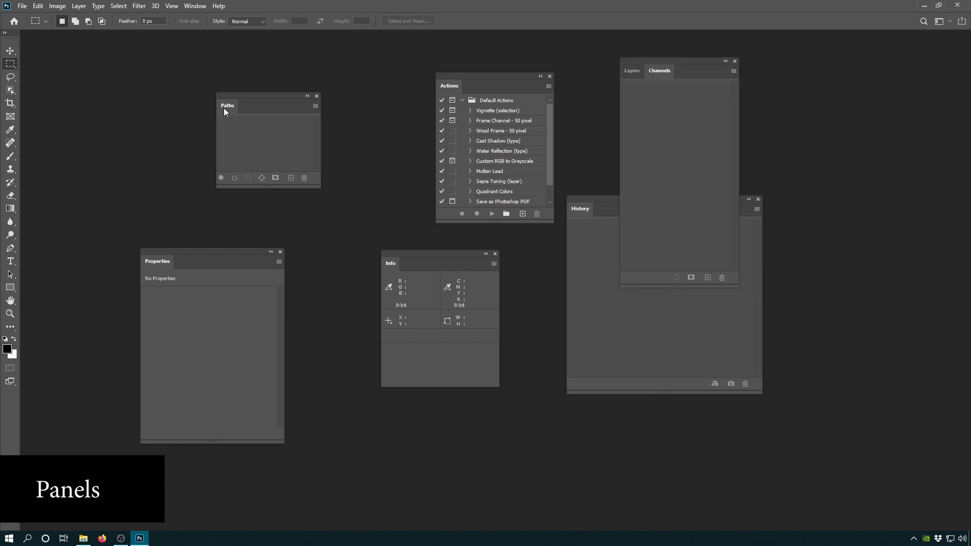
pyautogui.moveTo(224, 107); pyautogui.dragTo(630, 285)
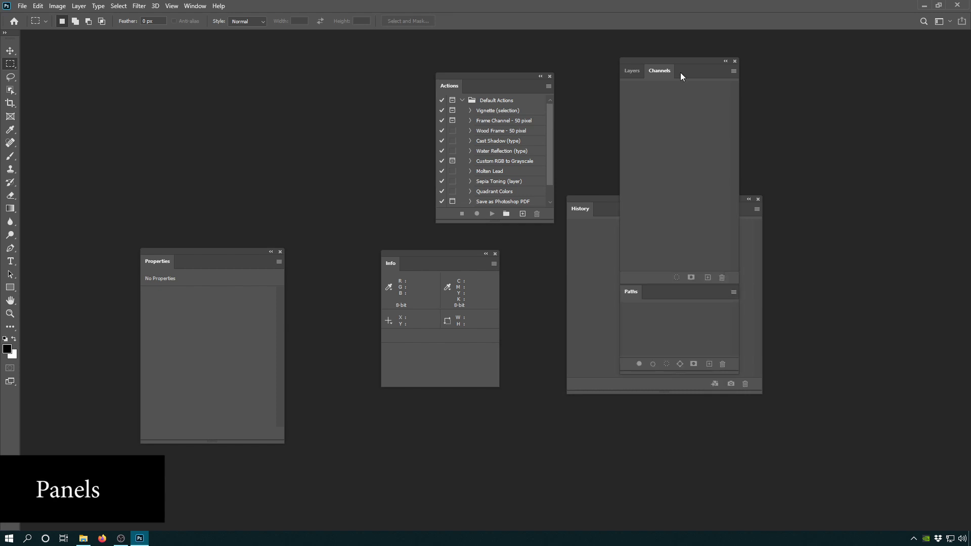
pyautogui.moveTo(681, 72); pyautogui.dragTo(843, 159)
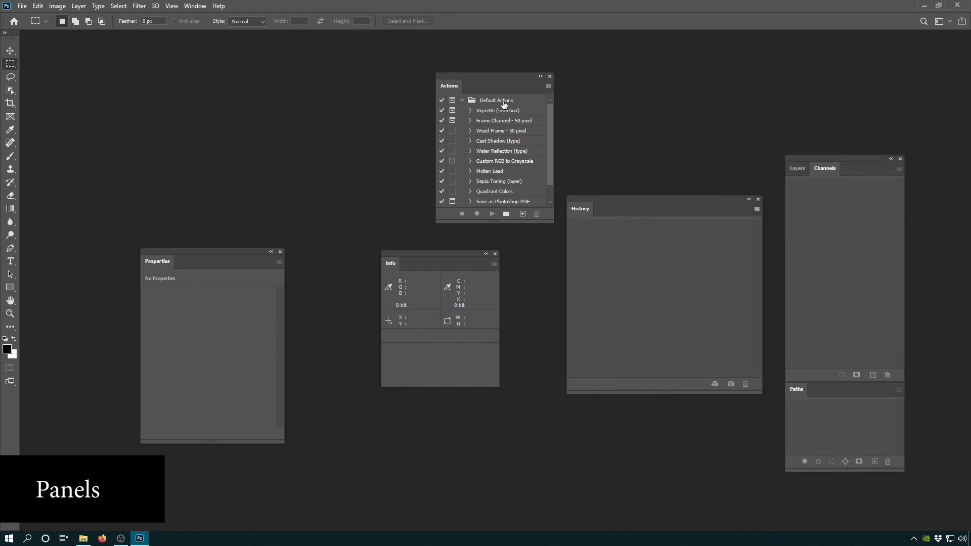
pyautogui.moveTo(446, 89); pyautogui.dragTo(895, 46)
pyautogui.click(851, 198)
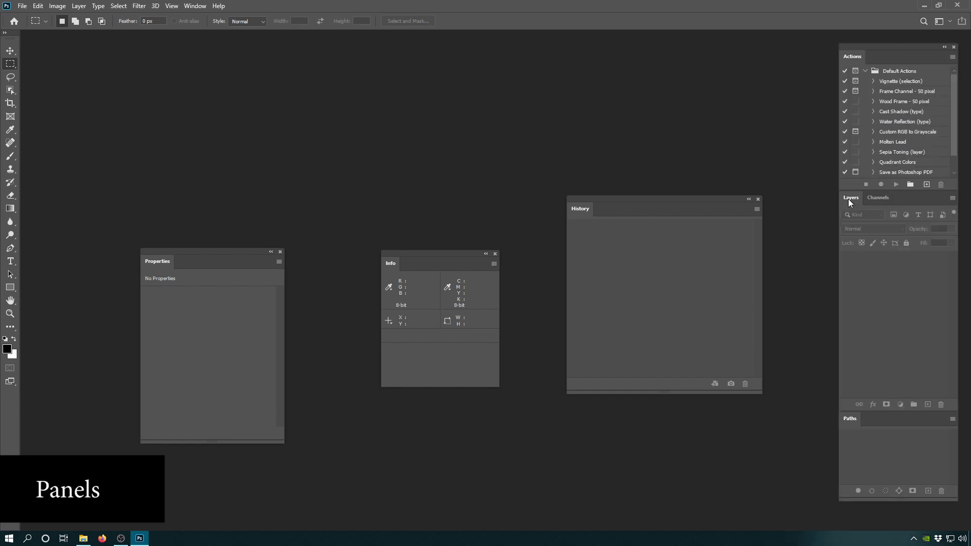
# Tab Info with History, and dock Properties into the column collapsed to its header
pyautogui.moveTo(617, 202); pyautogui.dragTo(663, 105)
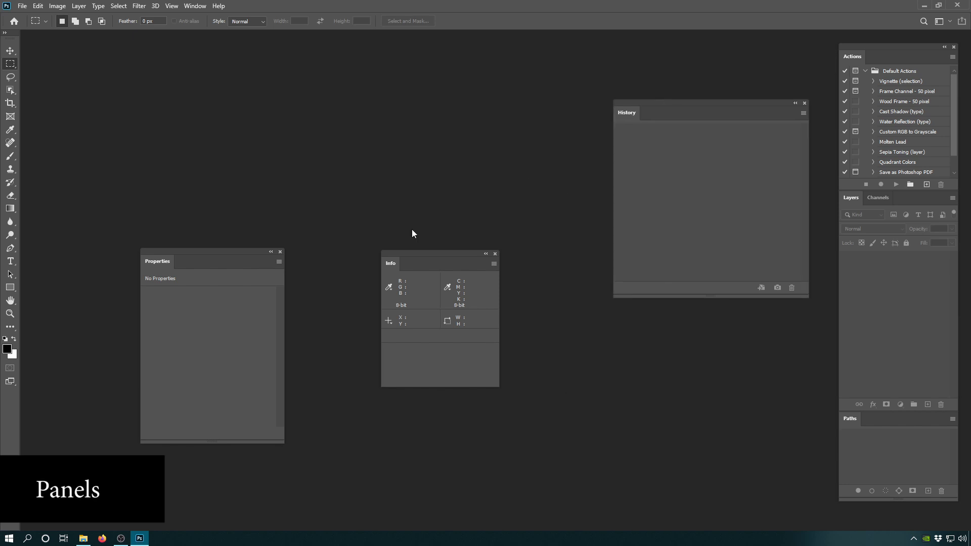
pyautogui.moveTo(390, 266); pyautogui.dragTo(657, 112)
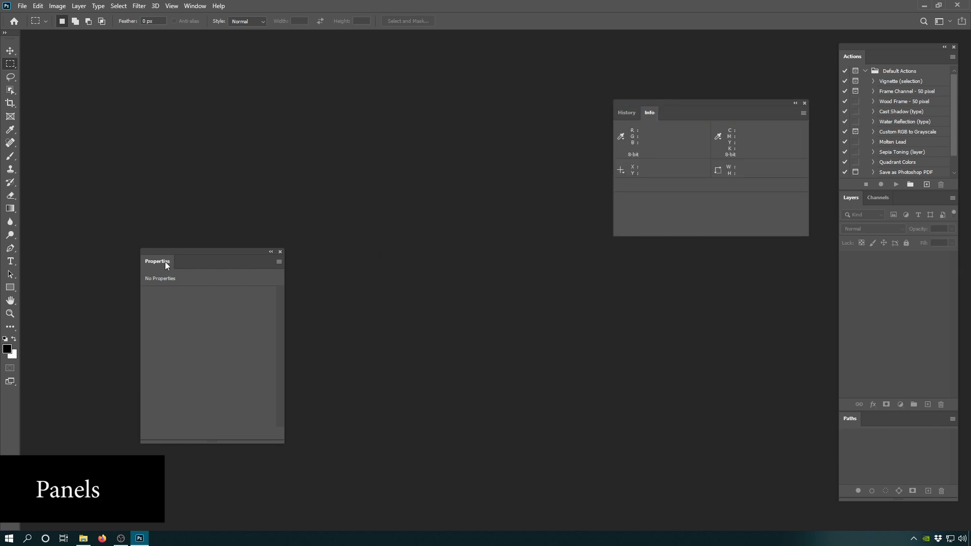
pyautogui.moveTo(164, 262); pyautogui.dragTo(863, 189)
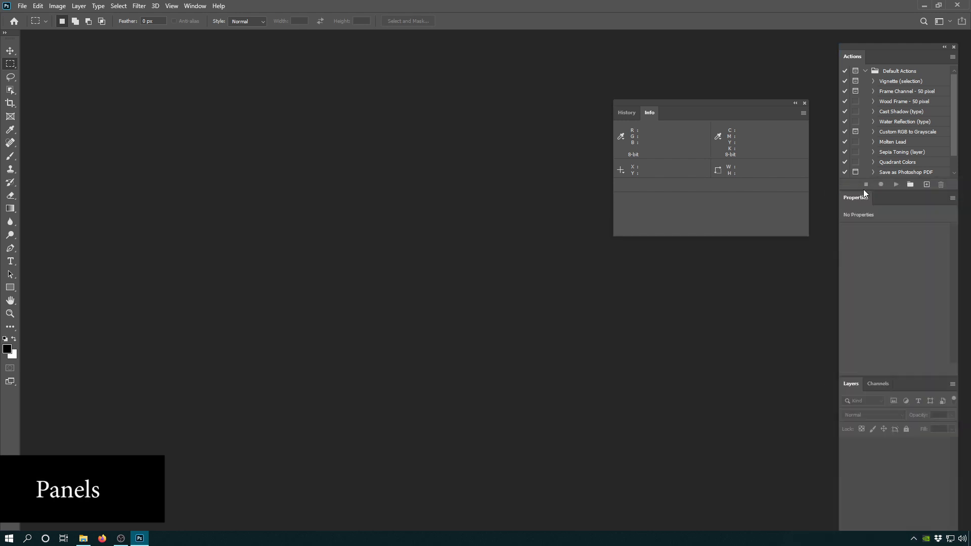
pyautogui.doubleClick(854, 199)
pyautogui.moveTo(891, 47); pyautogui.dragTo(895, 39)
# Dock the History/Info group beside the Actions column as icons and snap the dock to the right edge
pyautogui.click(629, 108)
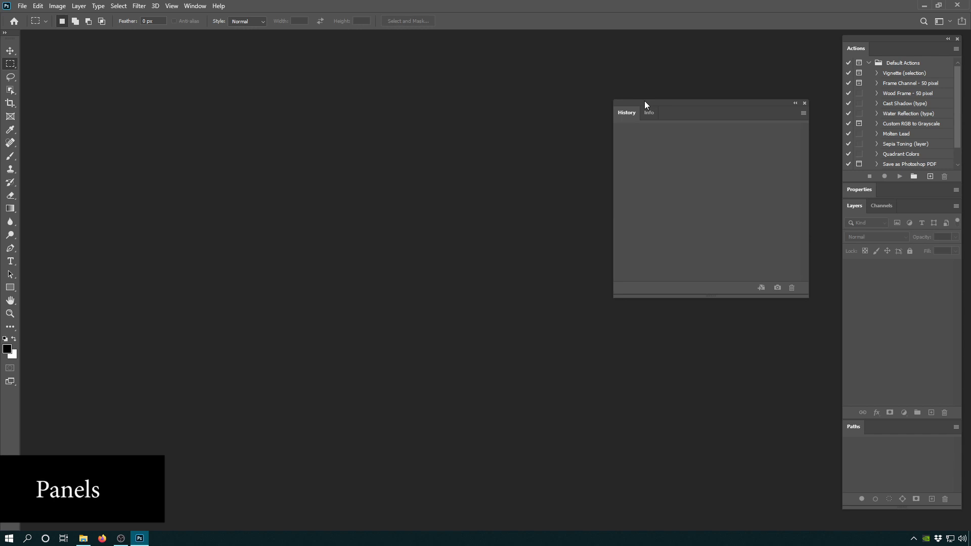
pyautogui.moveTo(635, 104); pyautogui.dragTo(842, 42)
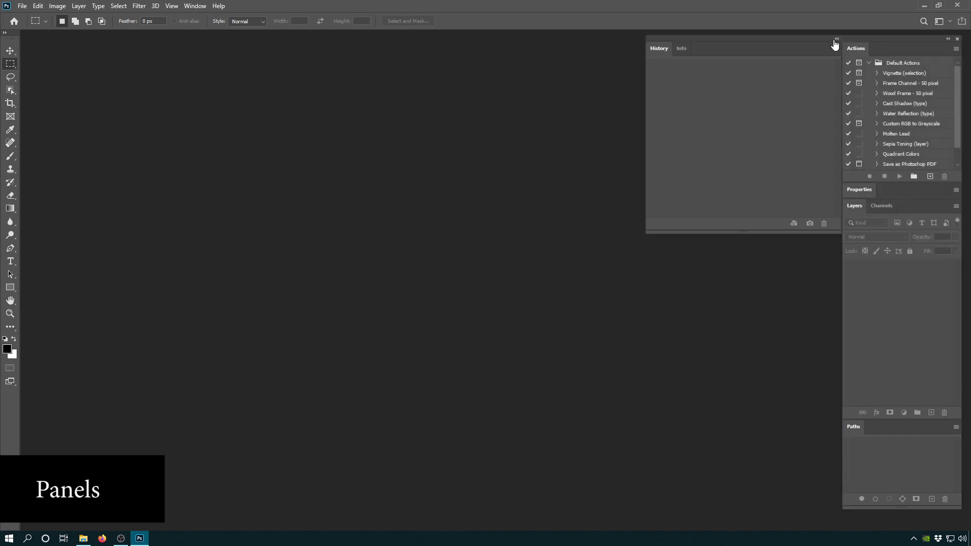
pyautogui.click(837, 39)
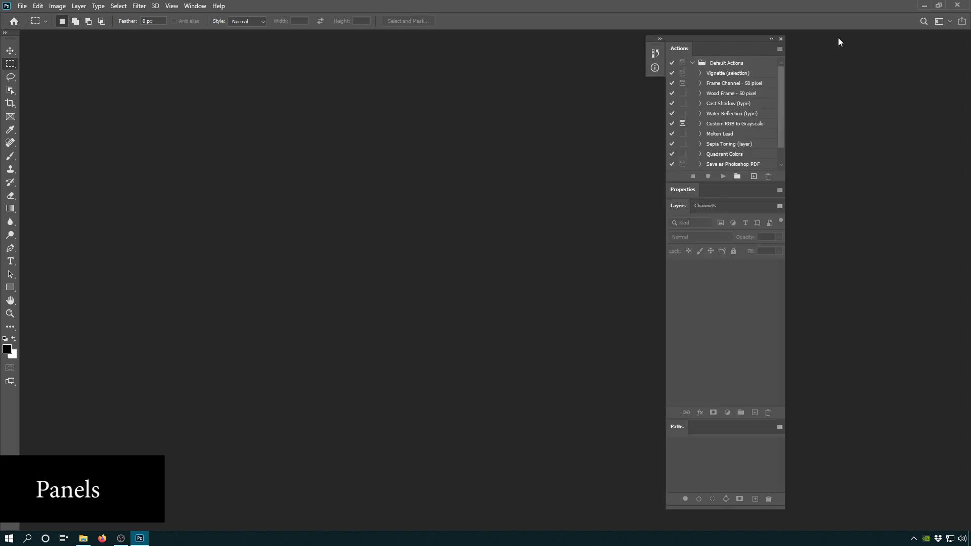
pyautogui.moveTo(730, 36); pyautogui.dragTo(915, 37)
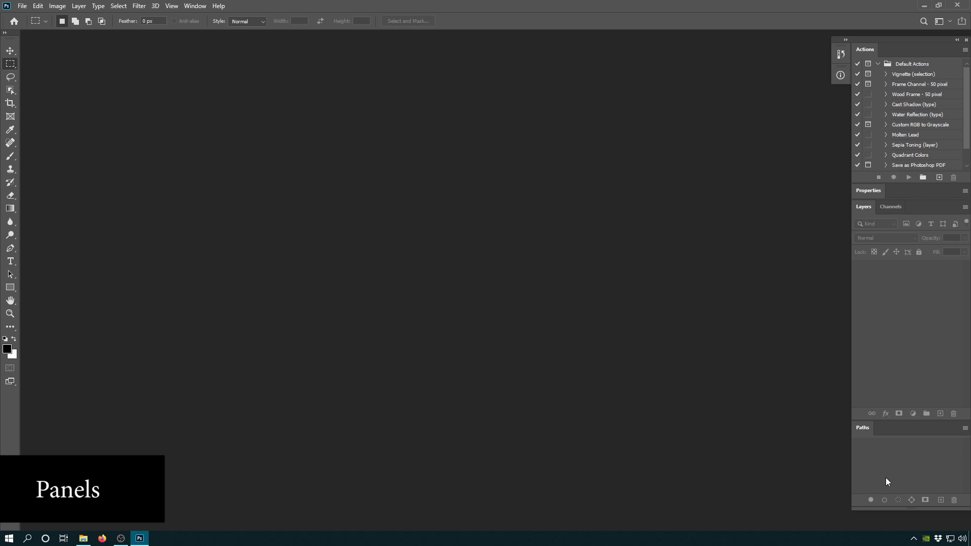
pyautogui.click(196, 6)
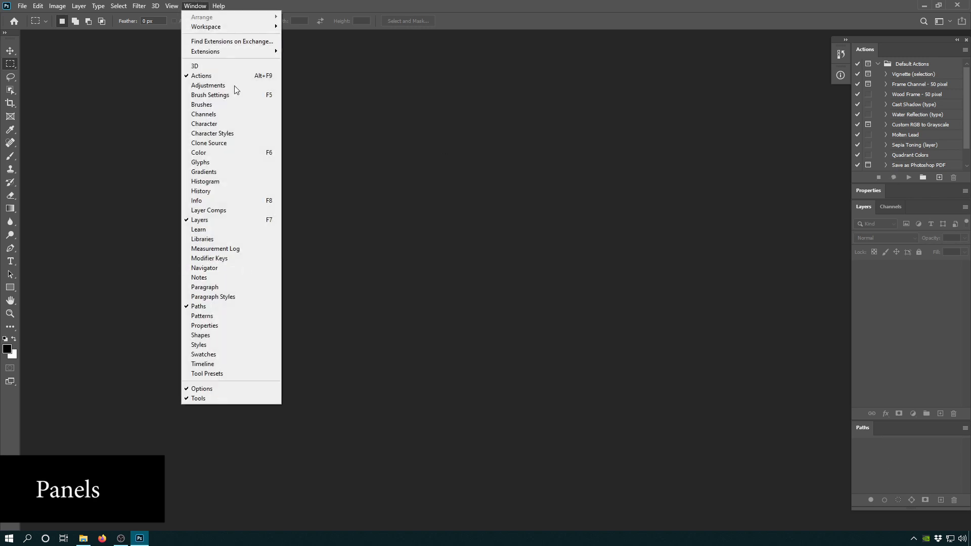
pyautogui.click(448, 252)
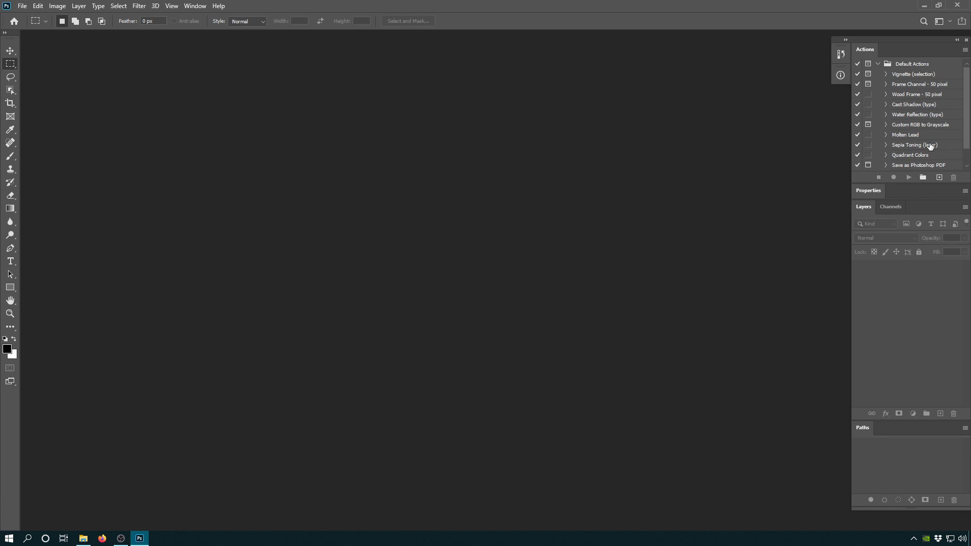